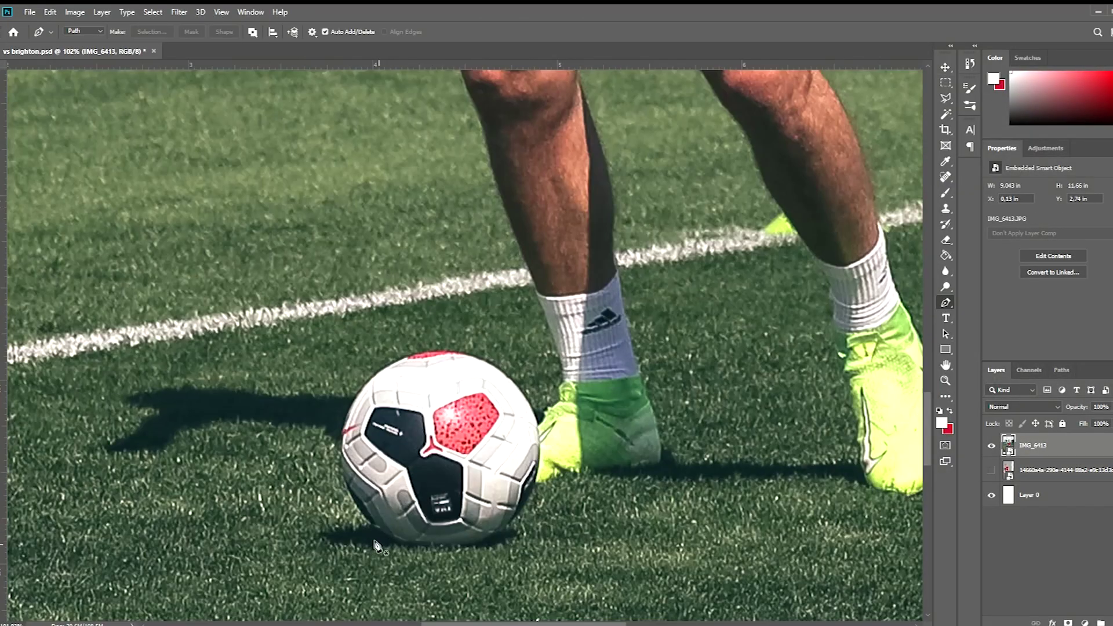
Start the pen path at the ball's bottom edge and trace up the left leg to the thigh.
click(377, 529)
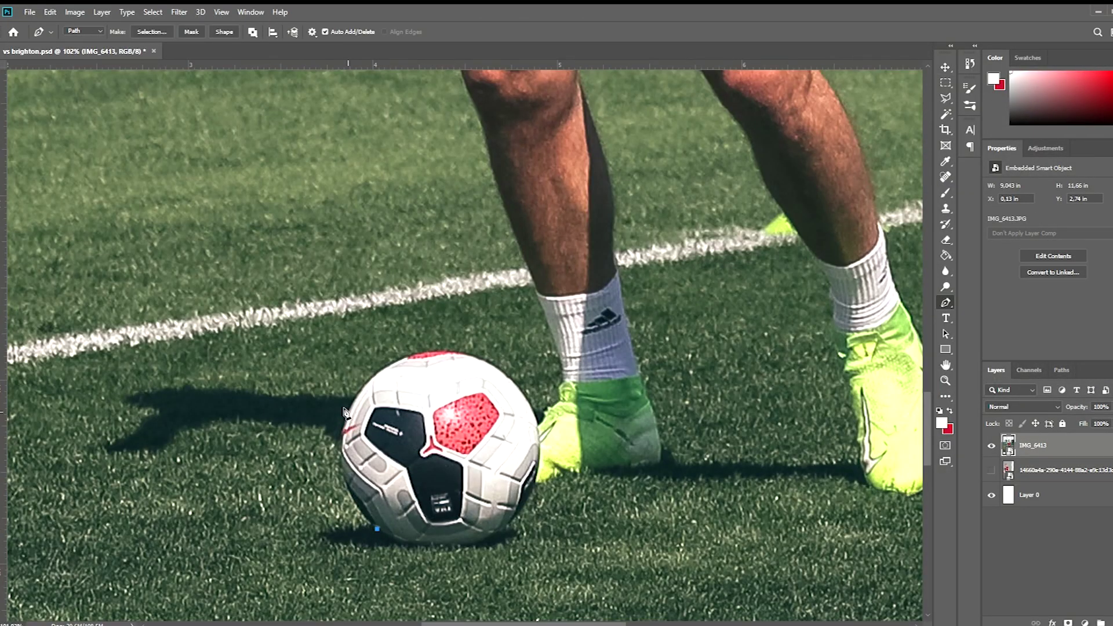
scroll(456, 358, up, 3)
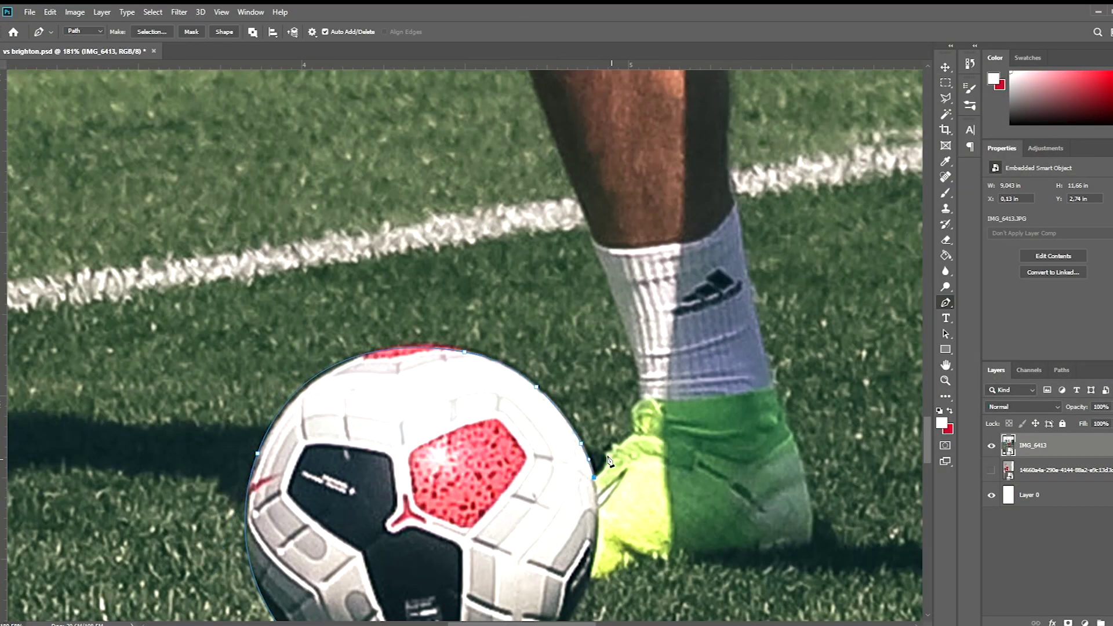
scroll(604, 467, down, 2)
click(630, 415)
scroll(599, 299, up, 3)
click(592, 436)
click(535, 268)
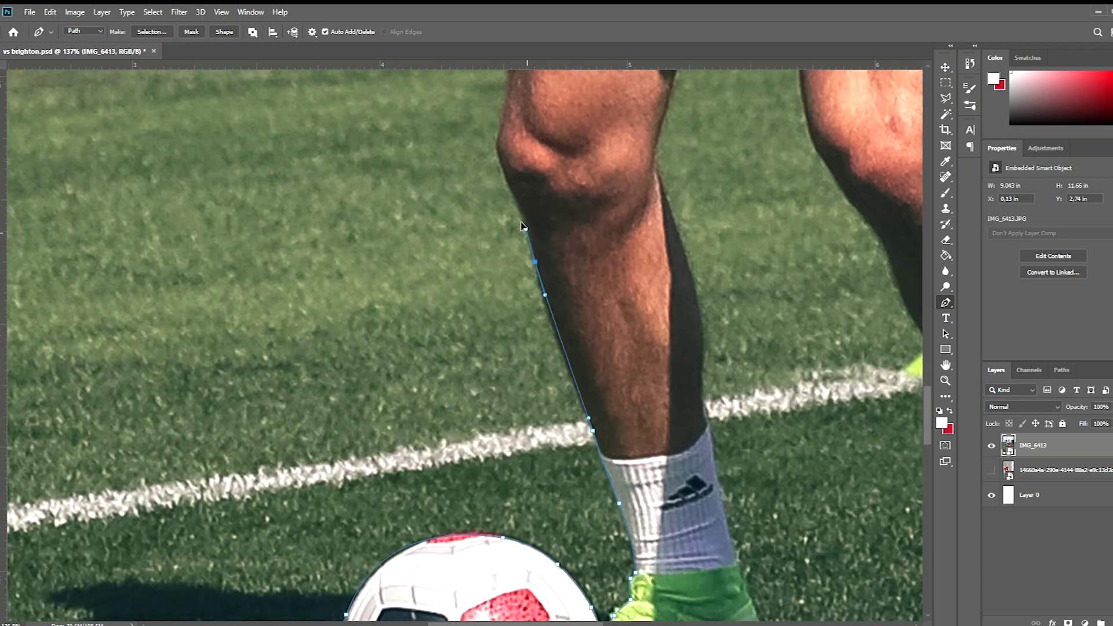
click(498, 154)
scroll(504, 174, up, 2)
scroll(502, 130, up, 2)
scroll(489, 91, up, 3)
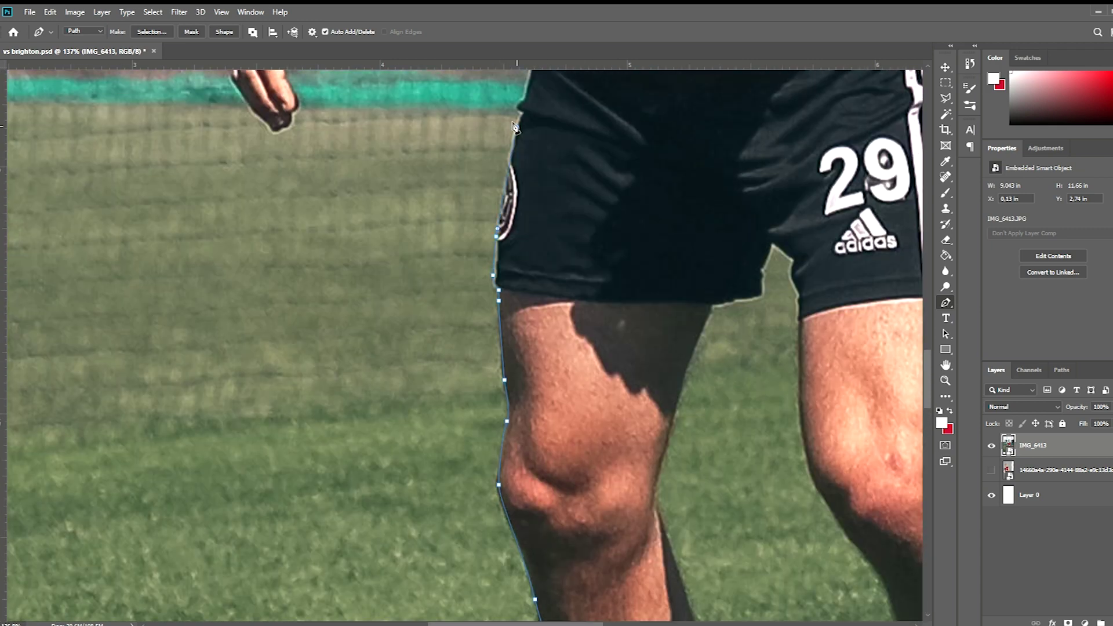
click(516, 128)
scroll(516, 129, up, 2)
scroll(533, 110, up, 1)
scroll(534, 110, up, 3)
scroll(534, 110, up, 1)
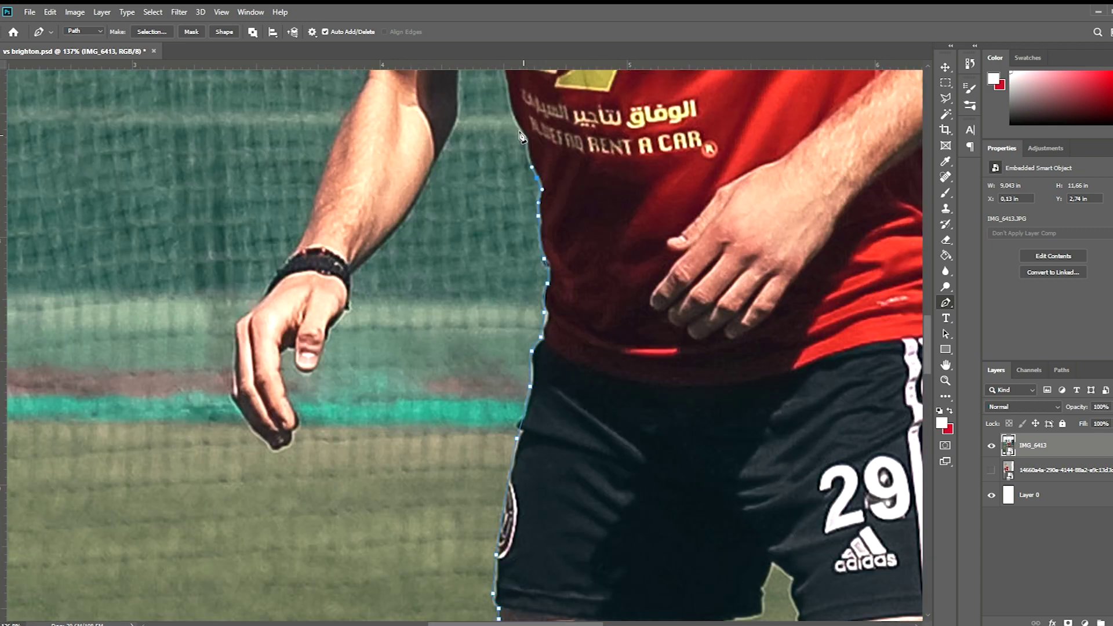
scroll(533, 392, down, 2)
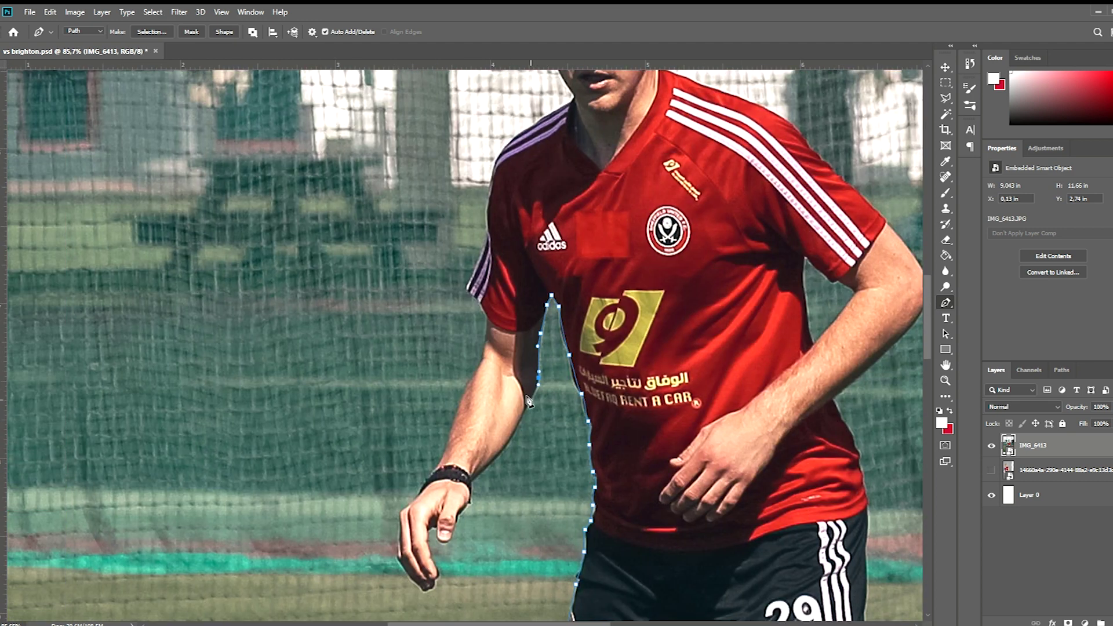
scroll(534, 383, down, 1)
Continue the path down the arm edge and around the finger and fingertip.
click(532, 342)
click(524, 353)
scroll(481, 411, up, 2)
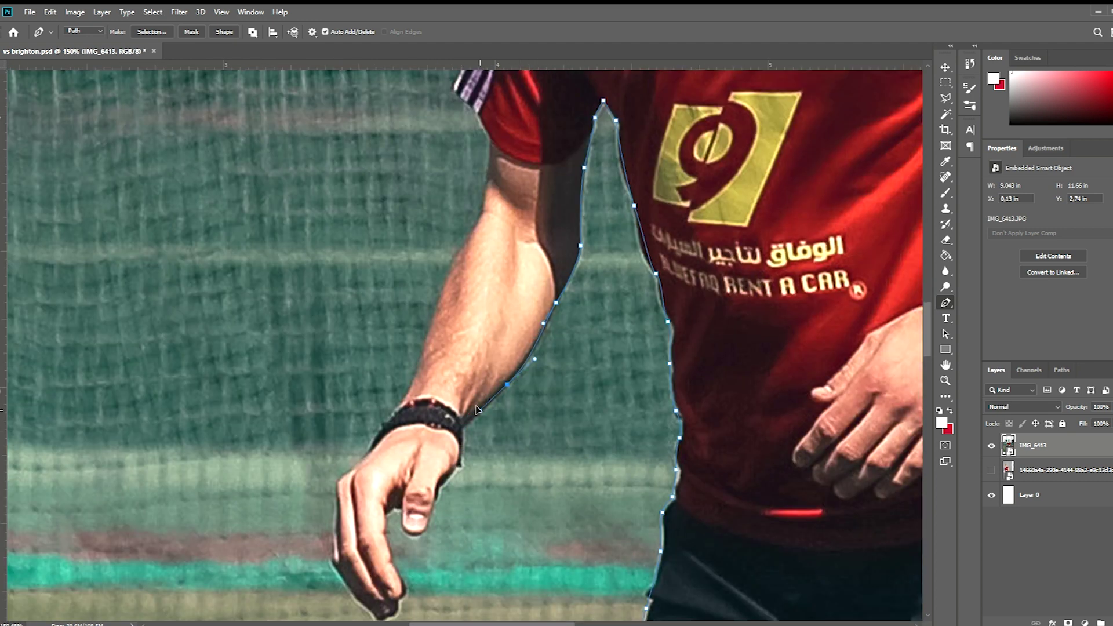
scroll(399, 510, down, 1)
scroll(398, 516, down, 1)
click(397, 525)
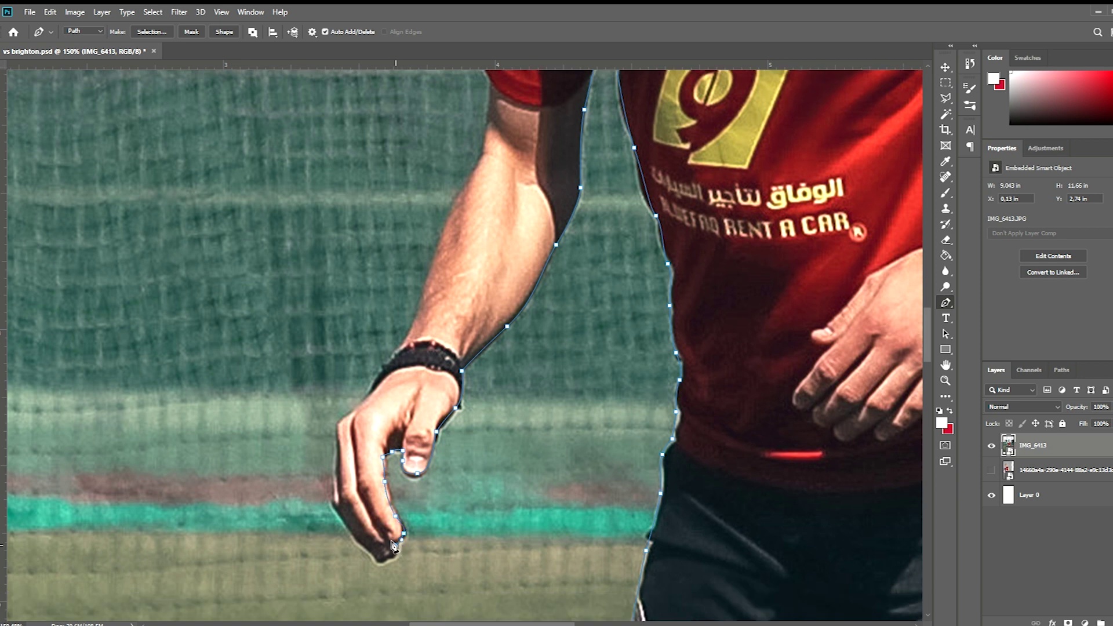
scroll(396, 524, down, 1)
click(404, 503)
scroll(398, 513, up, 1)
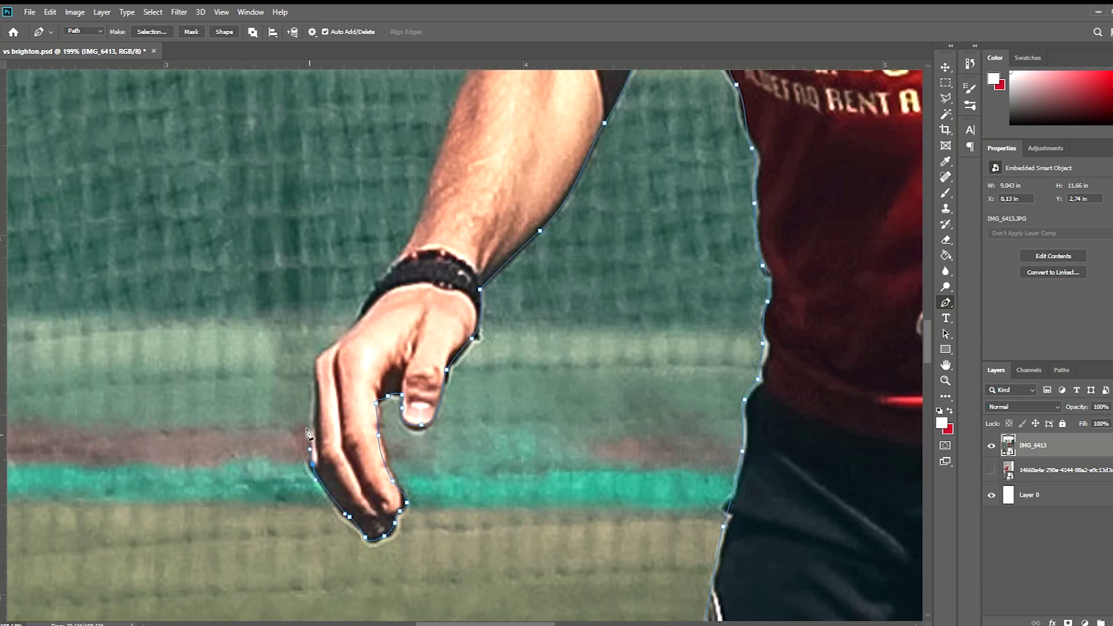
scroll(358, 314, down, 1)
scroll(405, 290, up, 2)
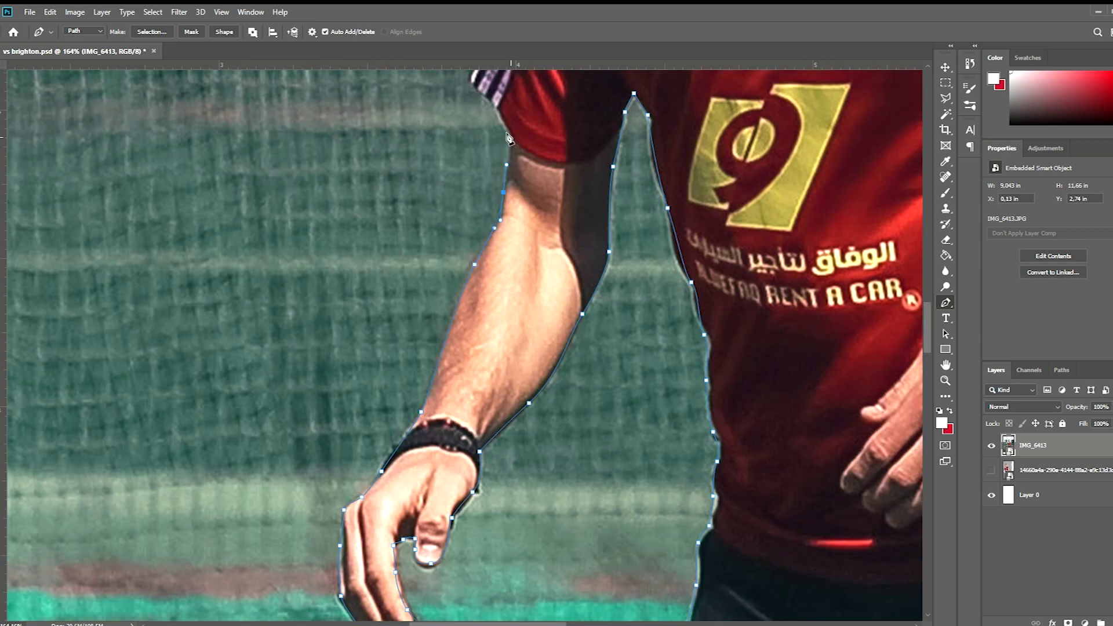
scroll(507, 138, down, 2)
Extend the path up the shoulder and neck, over the hair and around the ear.
click(485, 152)
click(539, 113)
scroll(603, 92, up, 3)
click(599, 94)
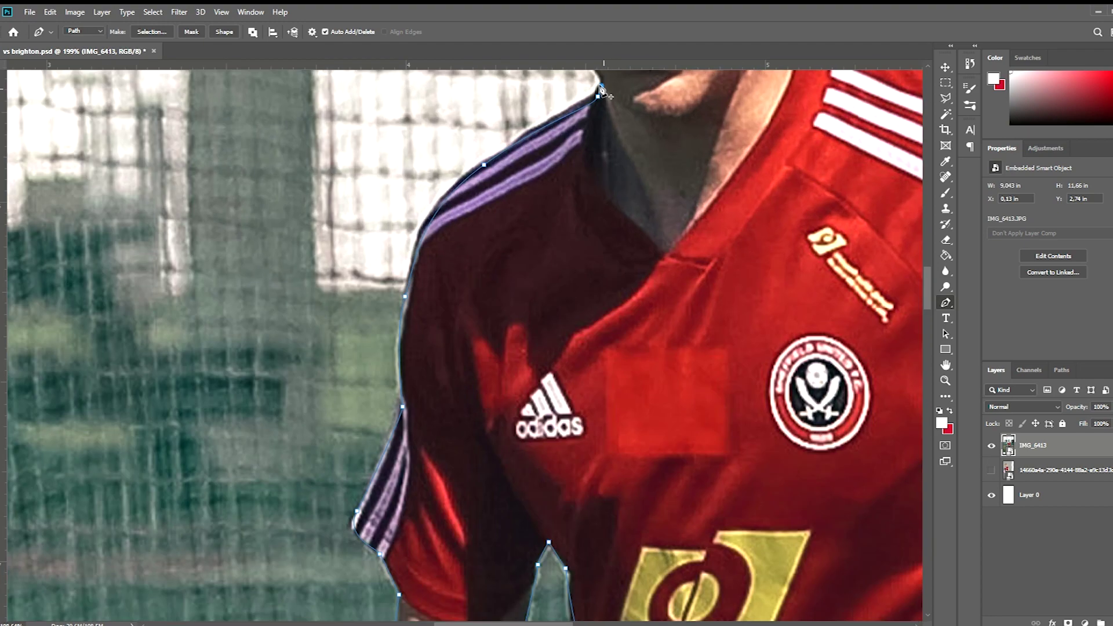
scroll(601, 86, up, 3)
drag(587, 287, 580, 281)
click(518, 150)
scroll(518, 152, up, 3)
scroll(551, 134, up, 3)
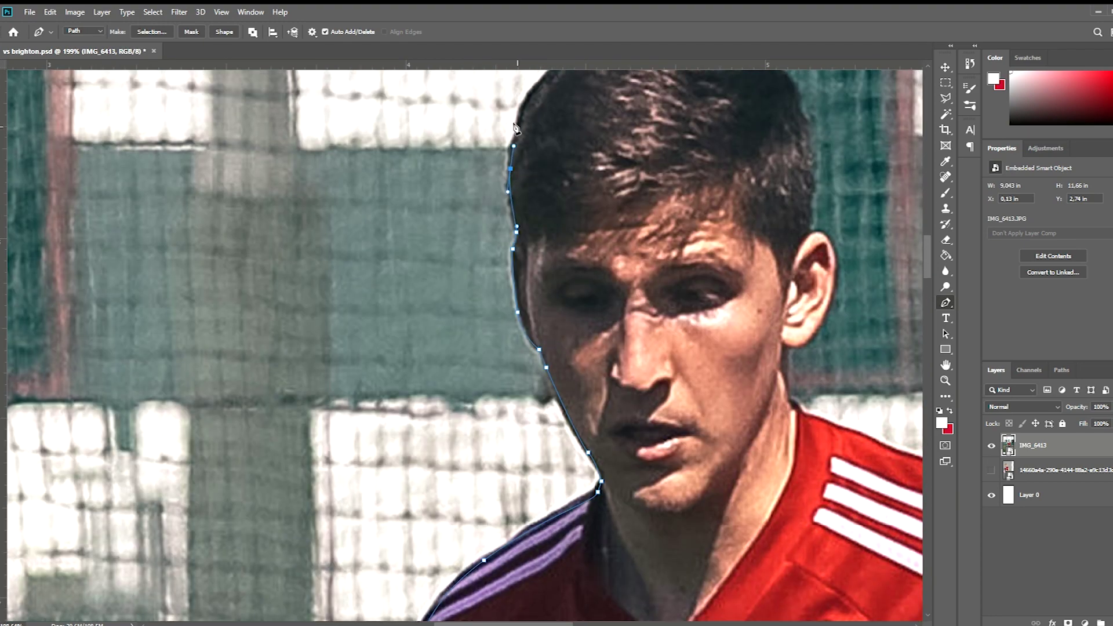
click(585, 128)
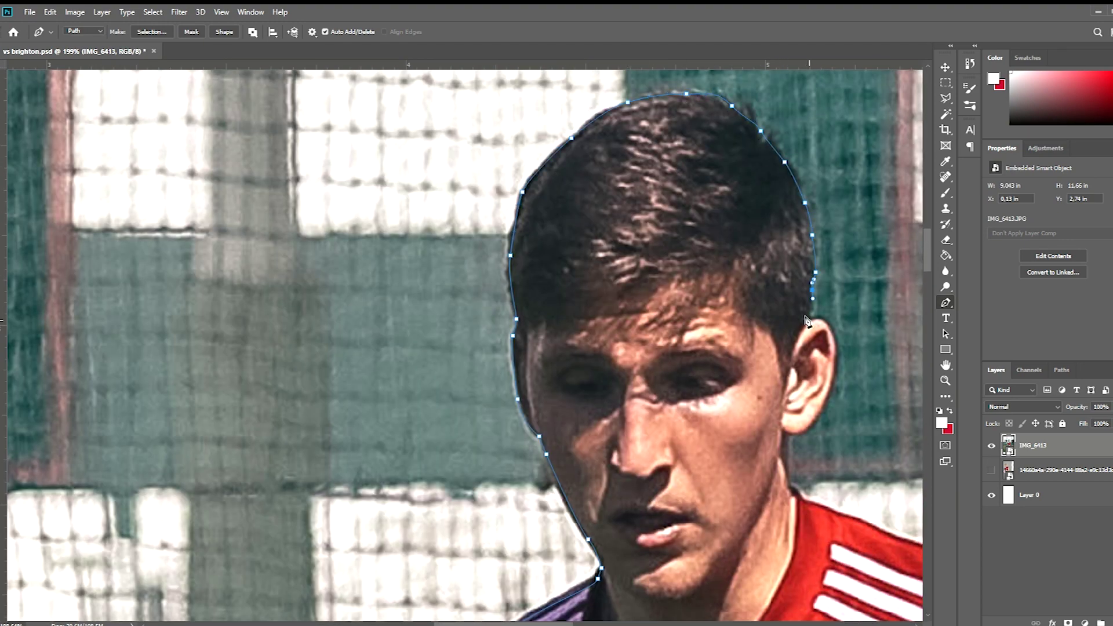
click(808, 320)
scroll(818, 322, down, 1)
click(834, 305)
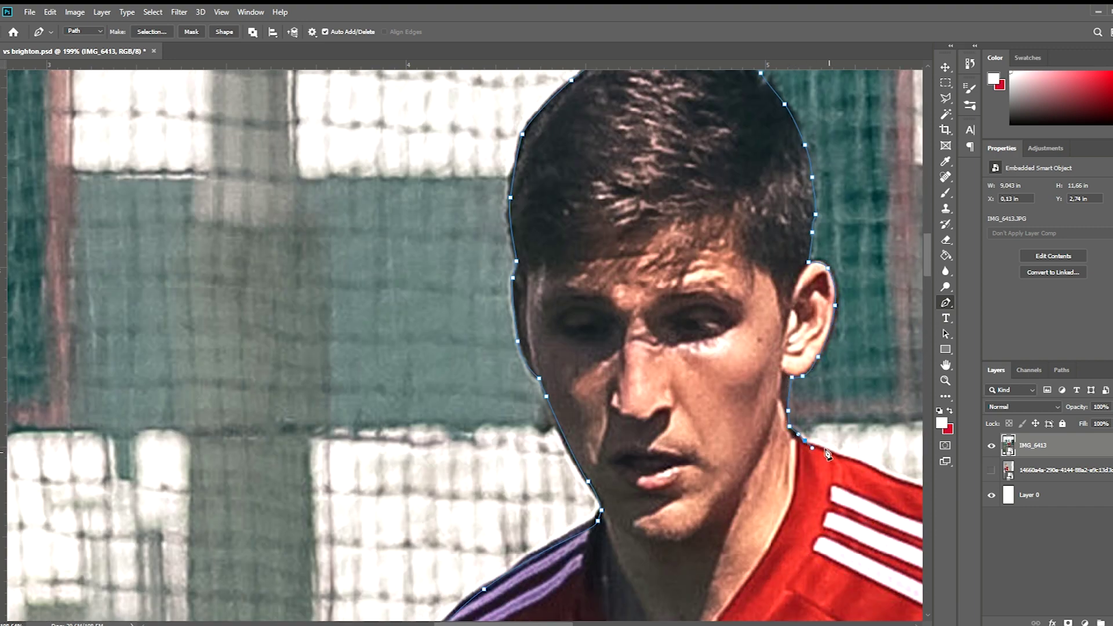
scroll(828, 455, down, 5)
scroll(505, 260, up, 3)
scroll(670, 386, down, 1)
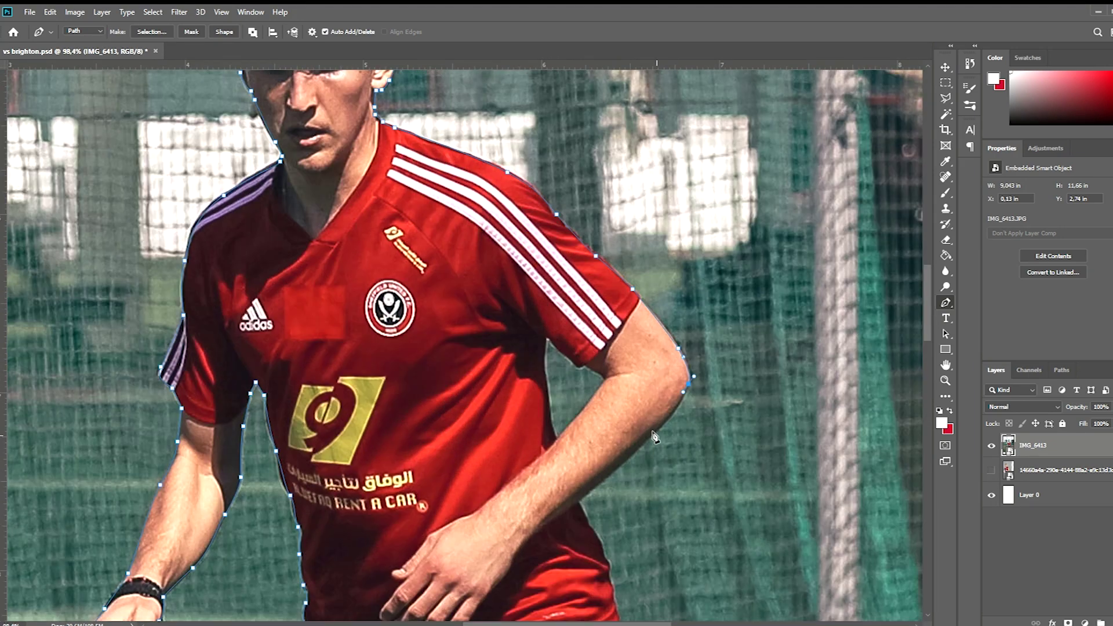
Trace the path down the forearm, waist and right leg around the right boot.
click(651, 435)
scroll(649, 435, down, 1)
click(613, 458)
scroll(614, 464, down, 1)
click(617, 497)
scroll(615, 510, down, 1)
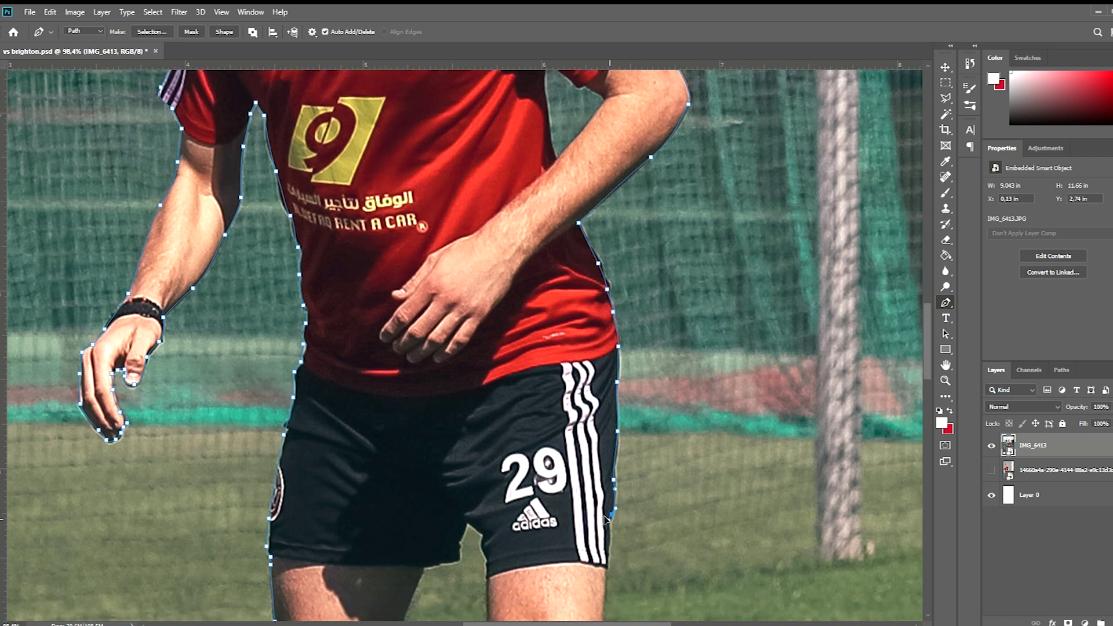
scroll(608, 487, down, 3)
click(600, 487)
scroll(626, 499, down, 2)
click(667, 514)
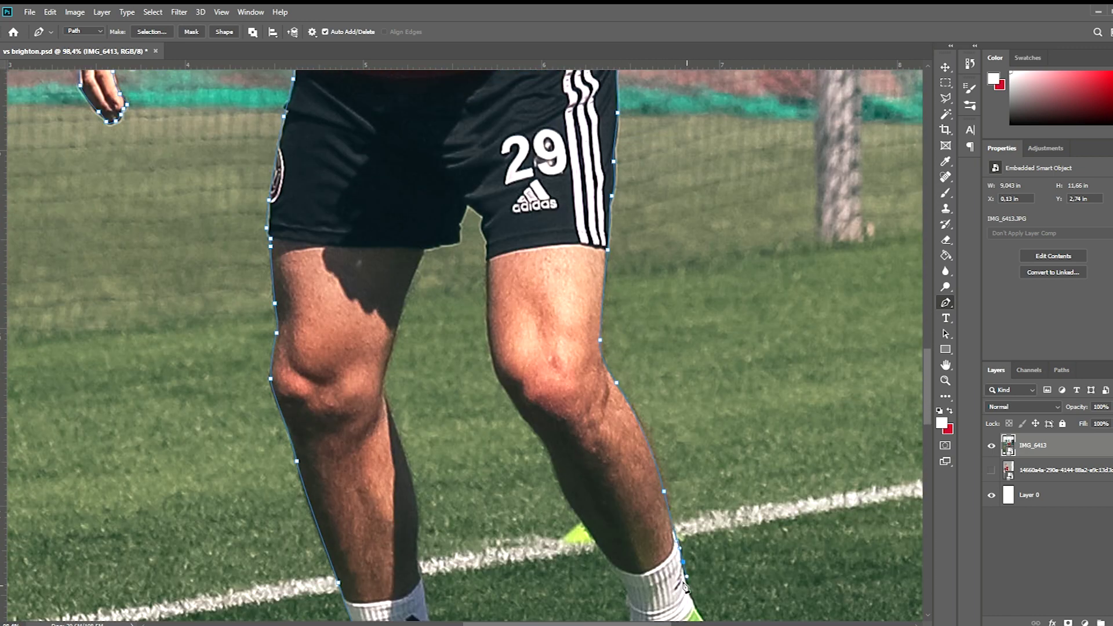
scroll(684, 574, down, 1)
scroll(707, 574, down, 2)
click(731, 502)
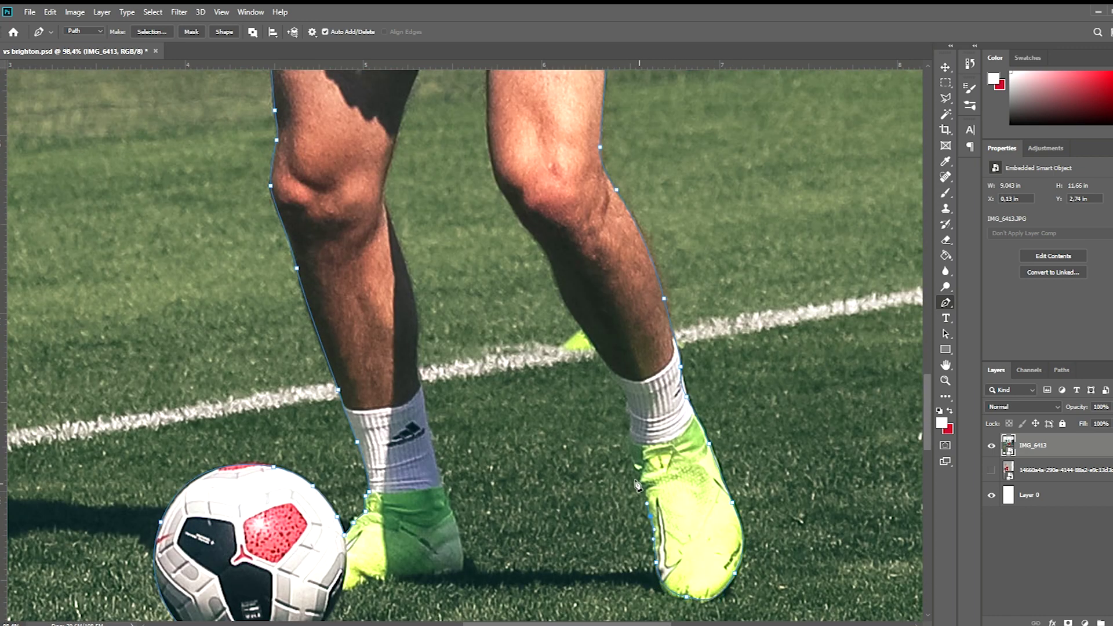
Trace the inner legs and left boot, then close the path beneath the ball as a selection.
click(598, 349)
scroll(597, 348, up, 1)
click(559, 334)
click(536, 287)
click(499, 249)
scroll(481, 226, up, 1)
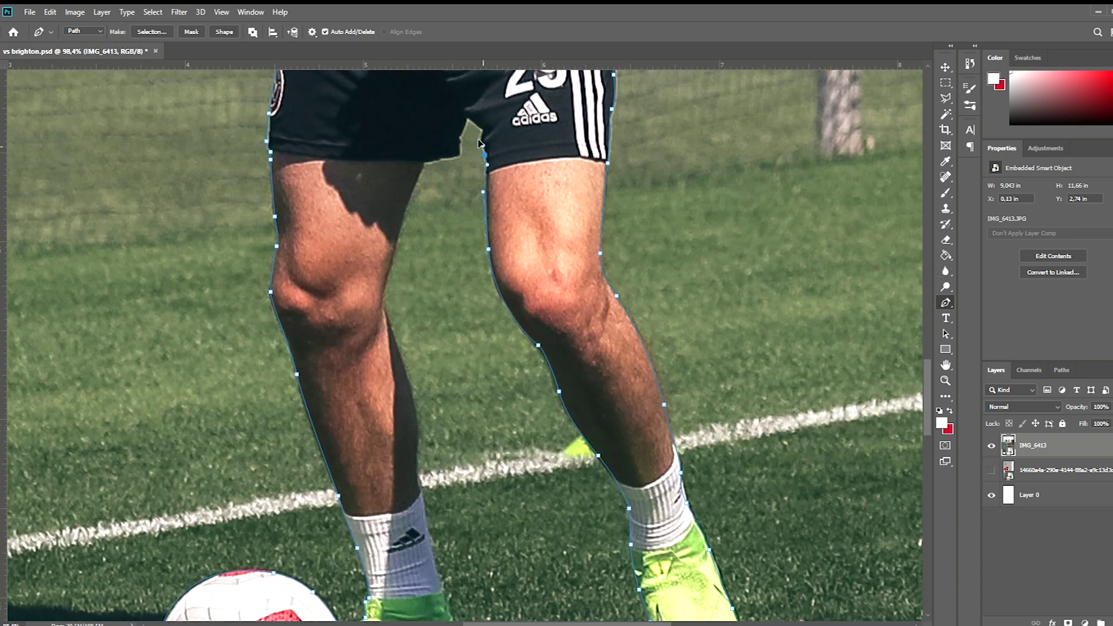
click(426, 165)
scroll(426, 232, down, 2)
click(416, 342)
scroll(417, 342, down, 1)
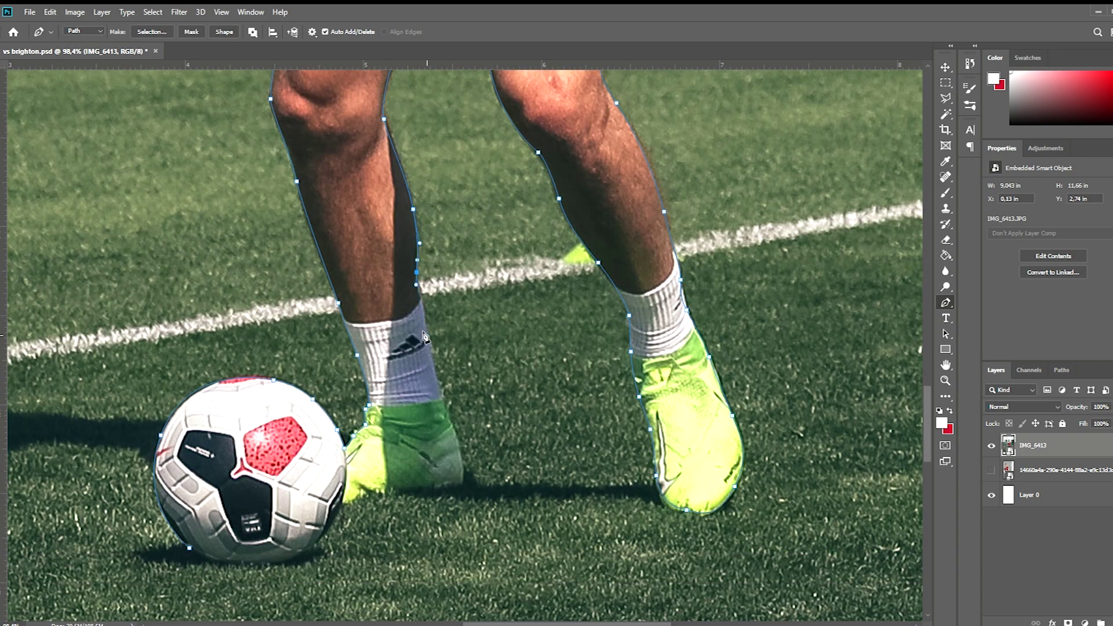
click(446, 404)
scroll(446, 406, down, 1)
scroll(340, 448, up, 2)
drag(353, 499, 305, 513)
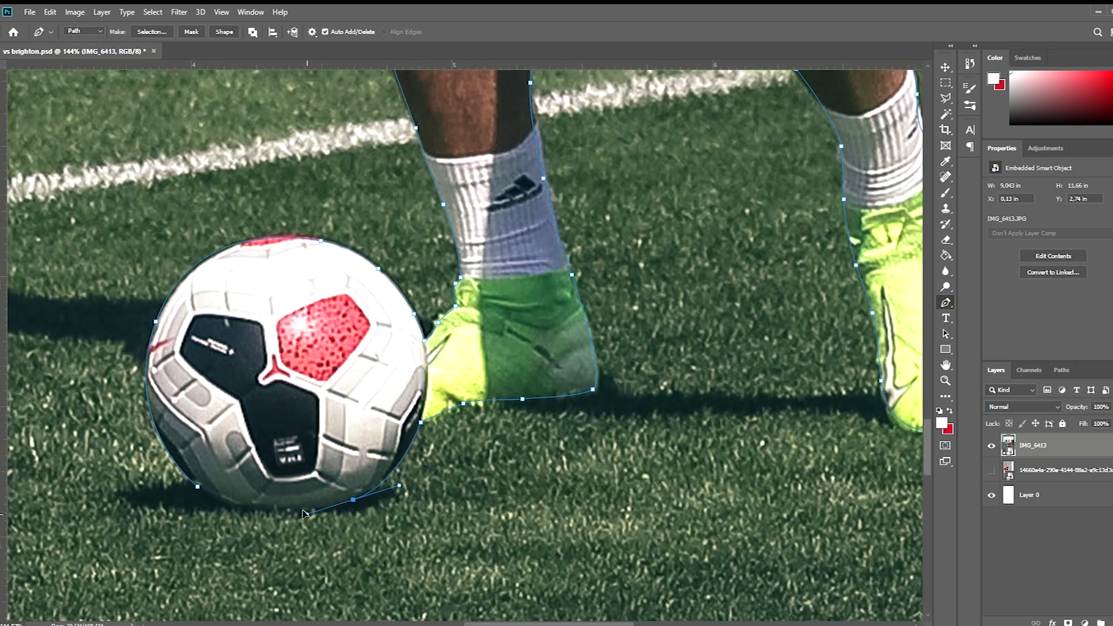
click(198, 490)
key(ctrl+0)
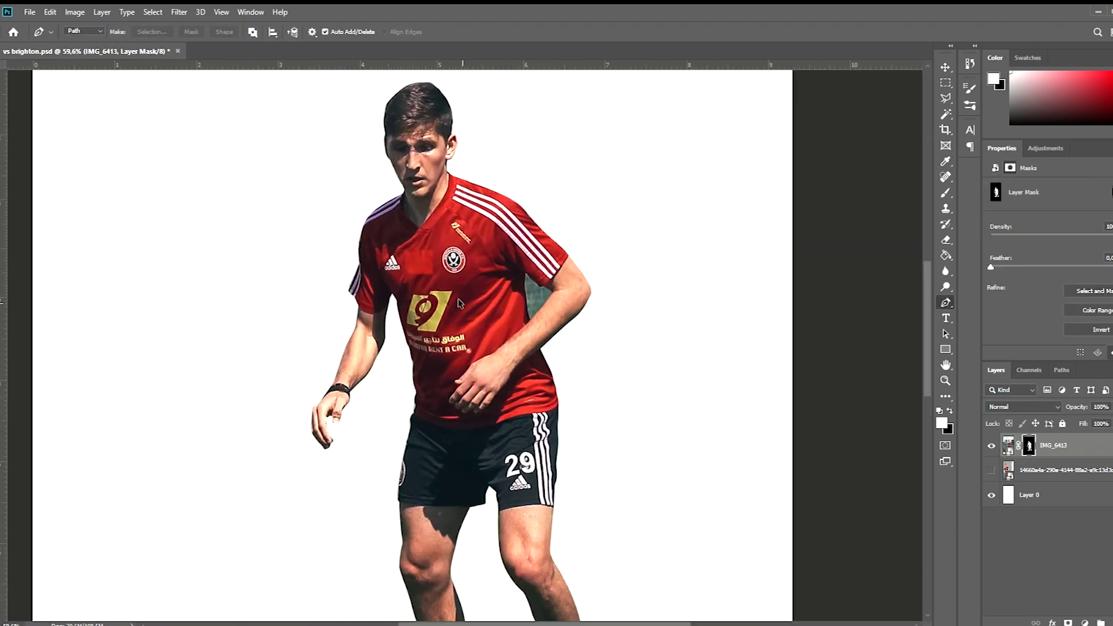
Outline the gap between arm and torso and cut it out of the mask.
scroll(531, 330, up, 3)
click(600, 329)
click(672, 235)
click(596, 328)
key(ctrl+0)
key(ctrl+minus)
Free Transform the player cut-out larger on the page and fit the page in view.
key(ctrl+t)
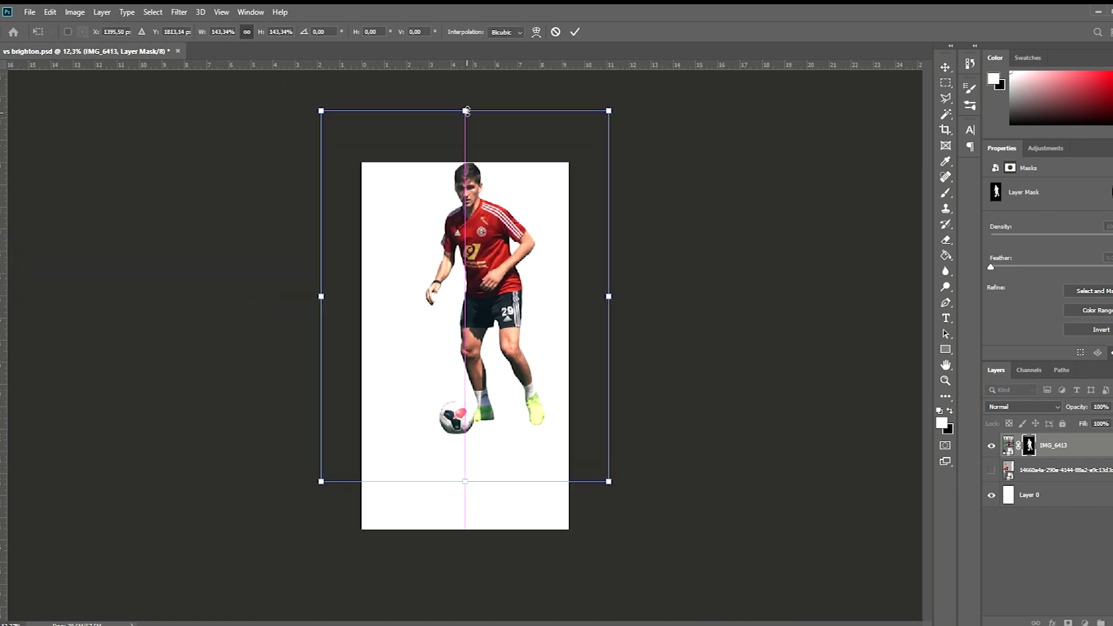
drag(466, 169, 507, 137)
key(Return)
key(ctrl+0)
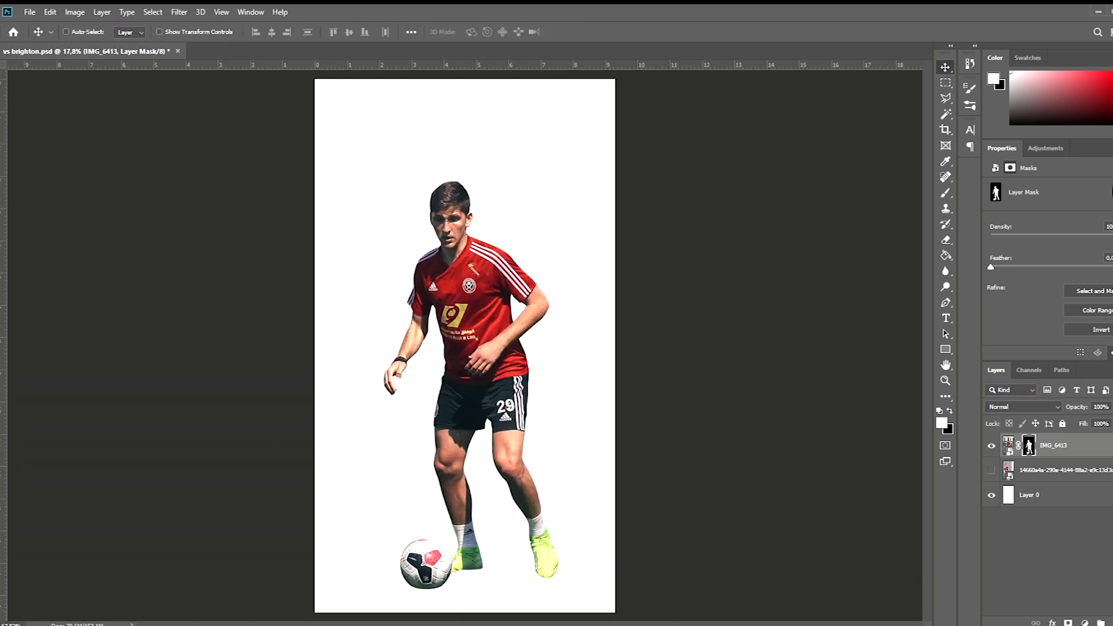
Toggle the striped-kit photo layer on, then hide it again.
click(991, 470)
click(1055, 469)
scroll(732, 442, down, 1)
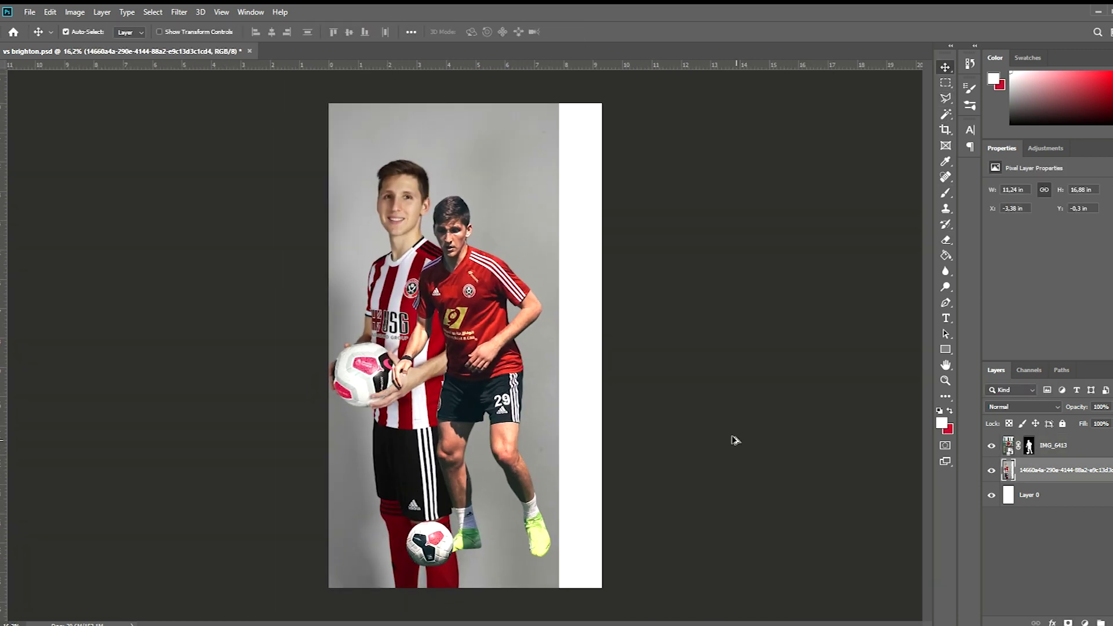
click(991, 469)
On a new layer above Layer 0, paint a black dot and flatten it into a ball shadow.
key(b)
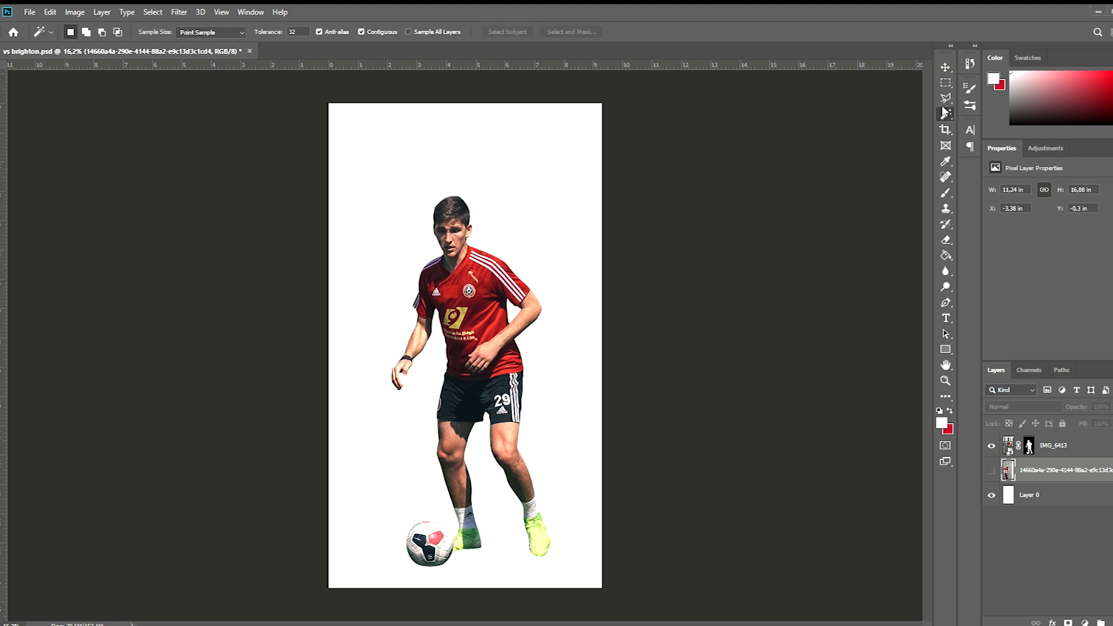
key(d)
click(1032, 495)
click(1101, 622)
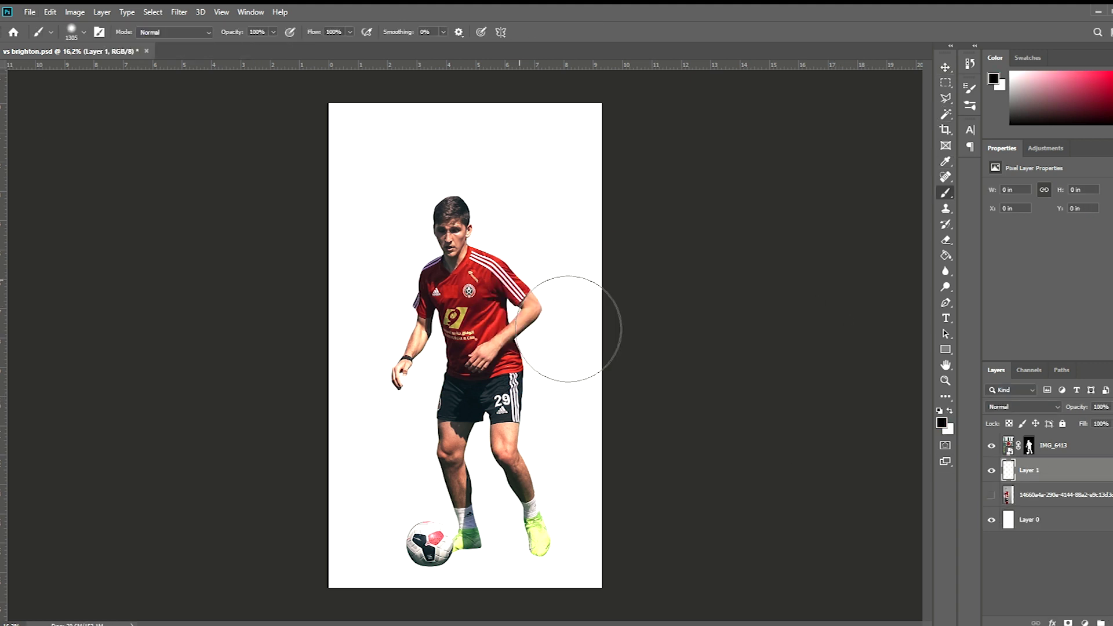
click(530, 219)
key(ctrl+t)
drag(520, 110, 520, 579)
drag(348, 580, 358, 574)
key(Return)
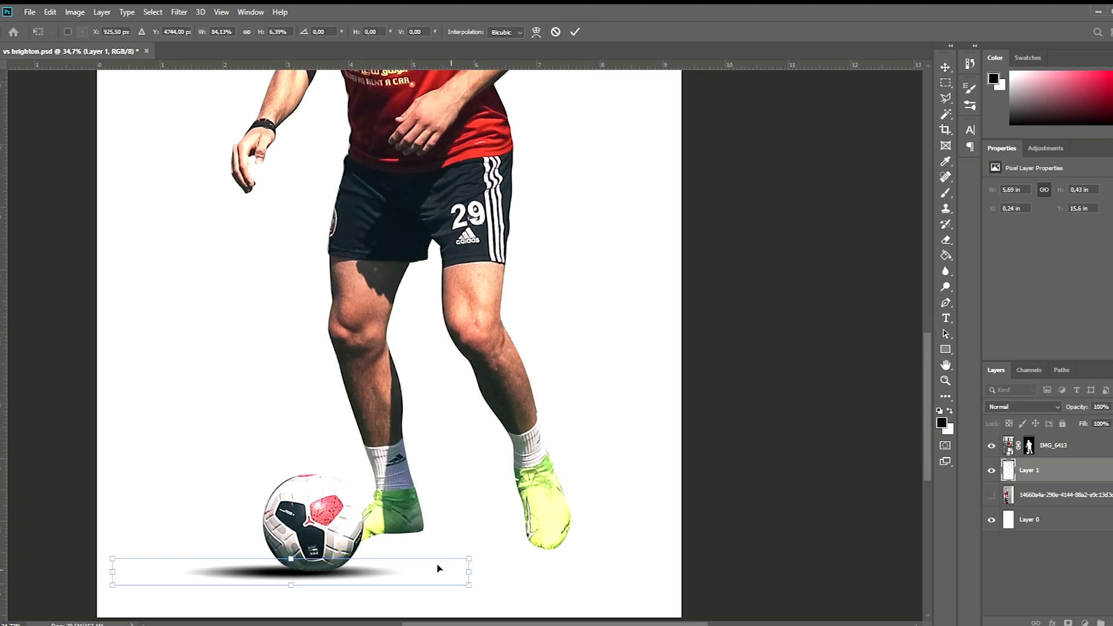
Duplicate the shadow twice, tilting and placing copies under the left and right boots.
scroll(357, 574, down, 2)
scroll(357, 574, up, 2)
key(ctrl+j)
key(ctrl+t)
drag(580, 522, 552, 292)
key(Return)
scroll(477, 547, down, 2)
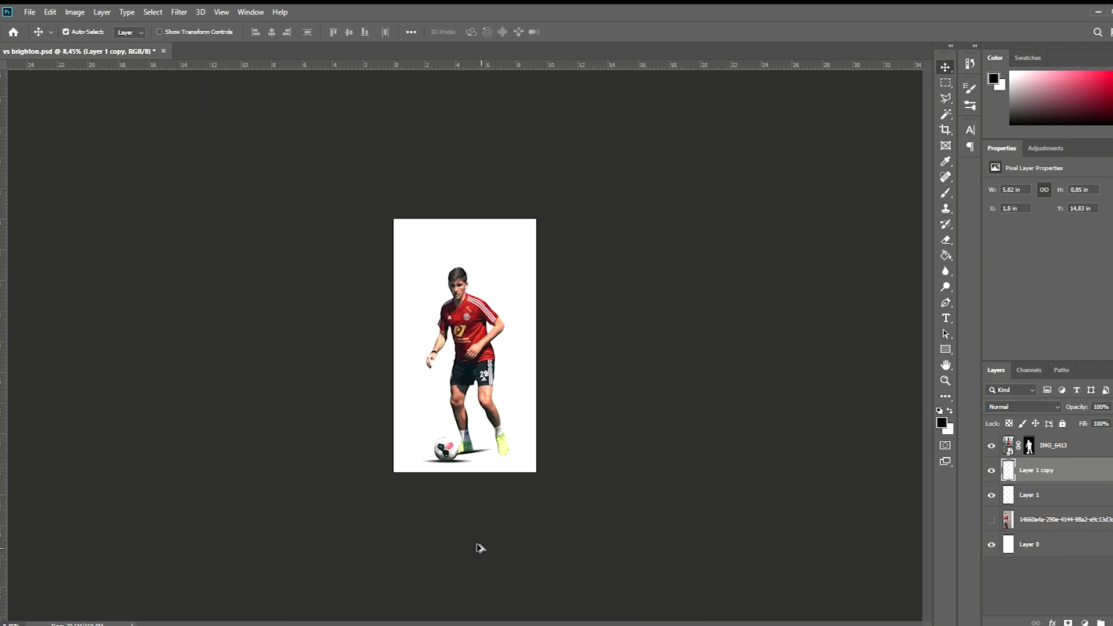
key(ctrl+j)
key(ctrl+t)
scroll(675, 490, up, 2)
drag(676, 489, 644, 510)
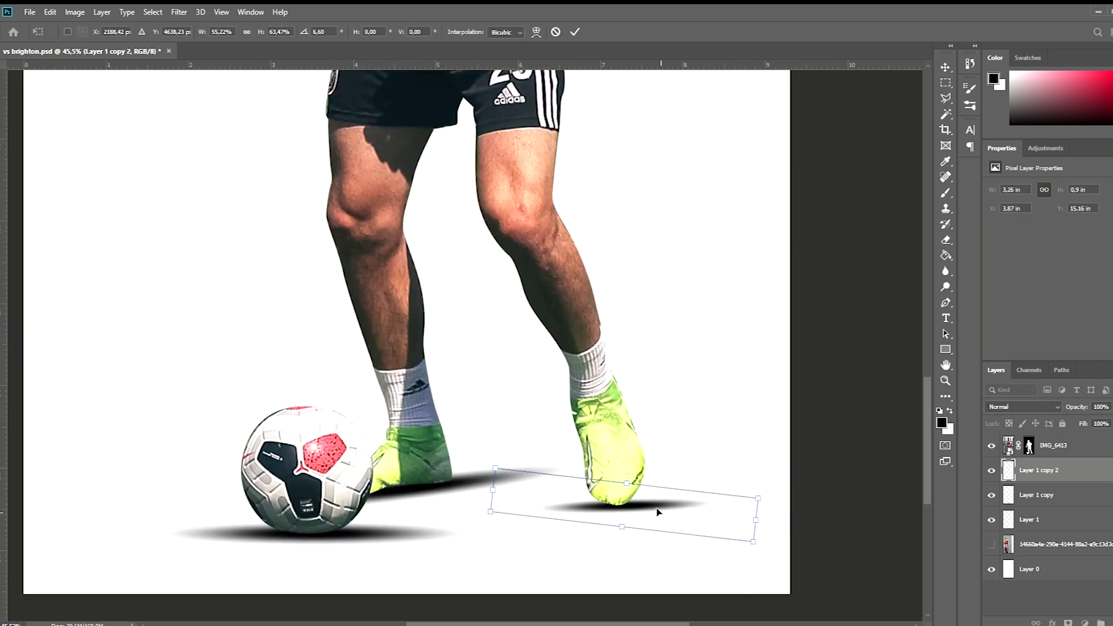
key(Return)
Select all three shadow layers and set their opacity to 64%.
key(ctrl+0)
key(alt+shift+bracketleft)
key(alt+shift+bracketleft)
key(6)
key(4)
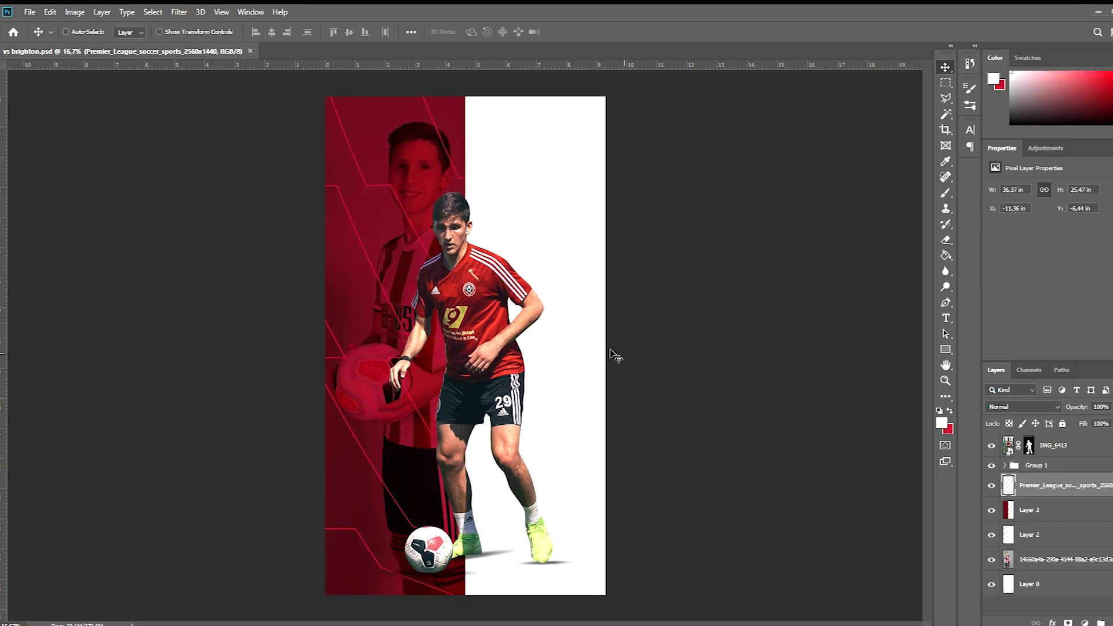
scroll(615, 355, up, 1)
click(1038, 559)
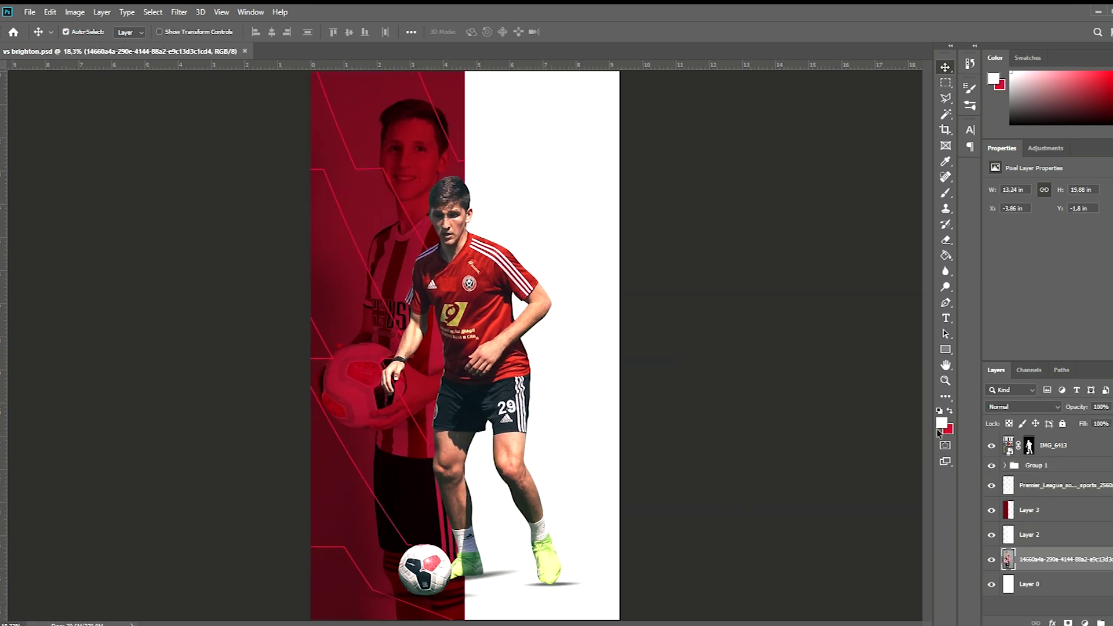
click(1020, 445)
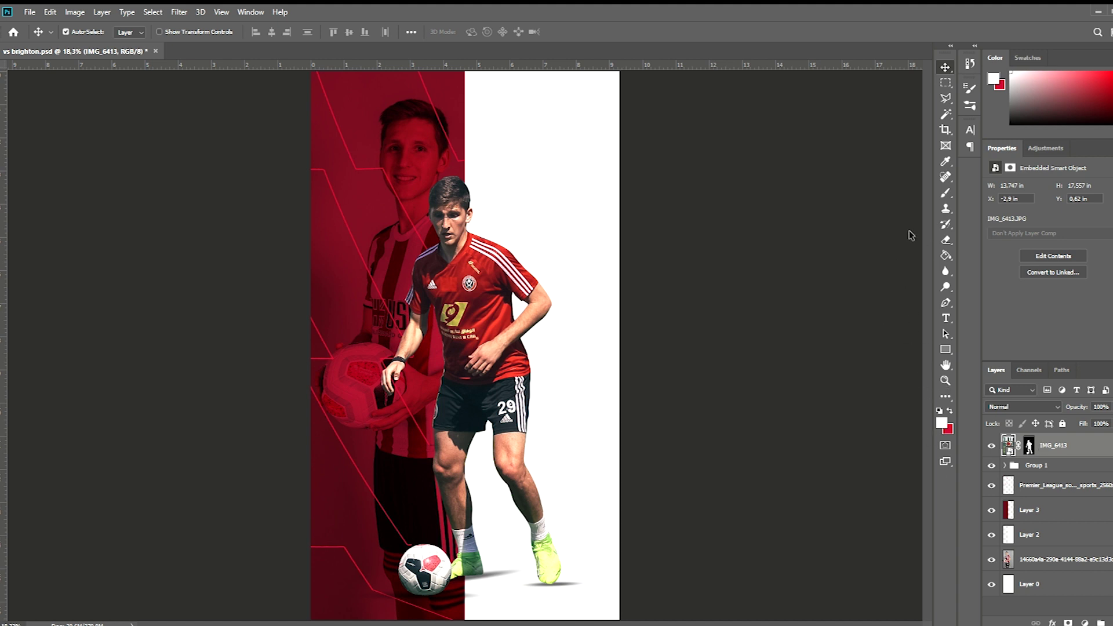
key(ctrl+z)
key(ctrl+shift+z)
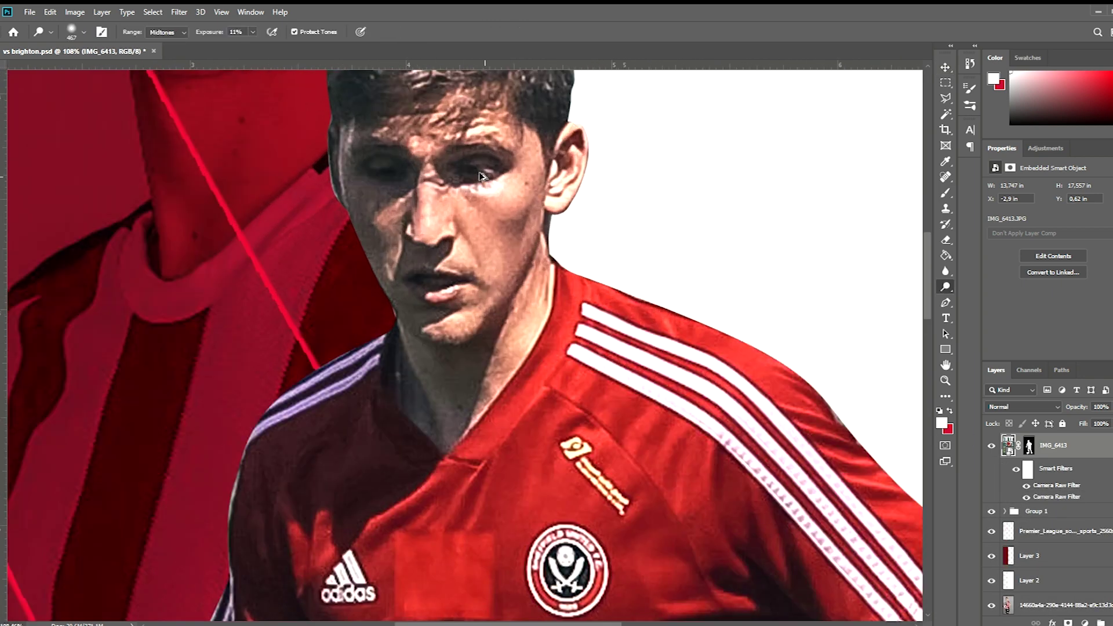
key(ctrl+0)
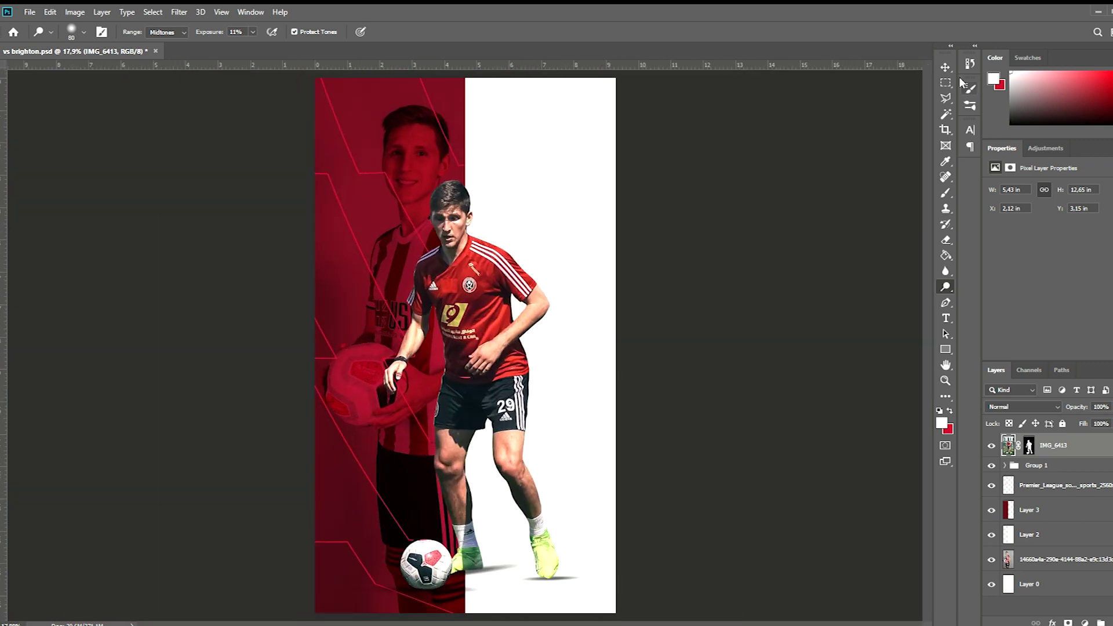
key(v)
click(1038, 465)
click(1030, 560)
key(e)
scroll(533, 609, down, 2)
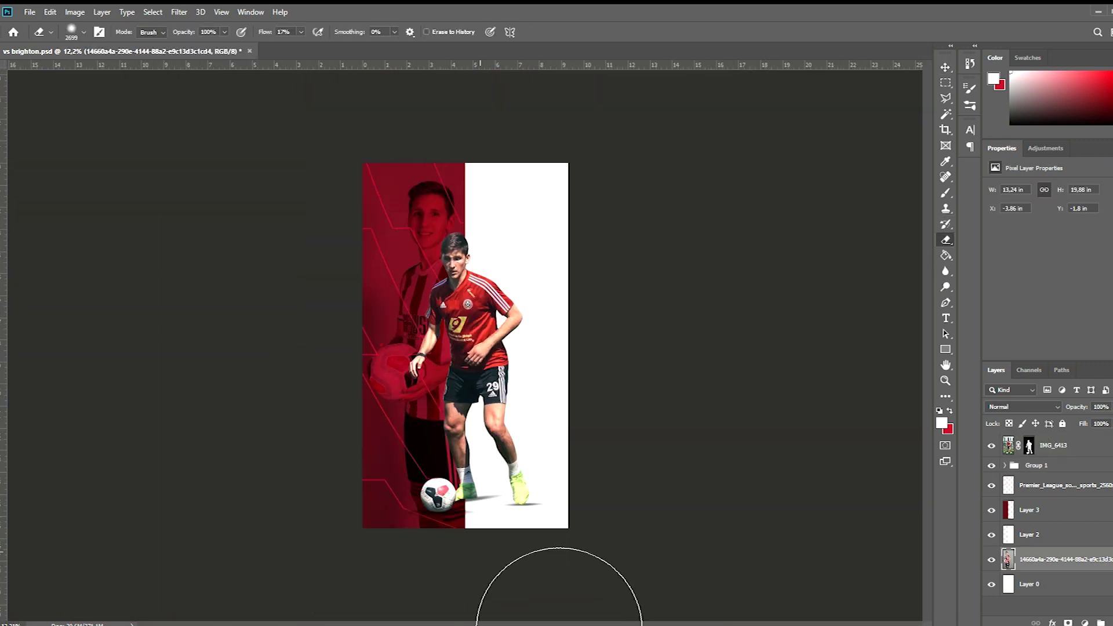
scroll(480, 522, up, 2)
scroll(638, 568, down, 2)
scroll(451, 325, up, 2)
Add a clipped Selective Color layer and rebalance cyan, magenta and yellow in the Reds.
scroll(423, 290, down, 1)
scroll(479, 406, down, 1)
scroll(330, 390, up, 2)
key(v)
click(1053, 445)
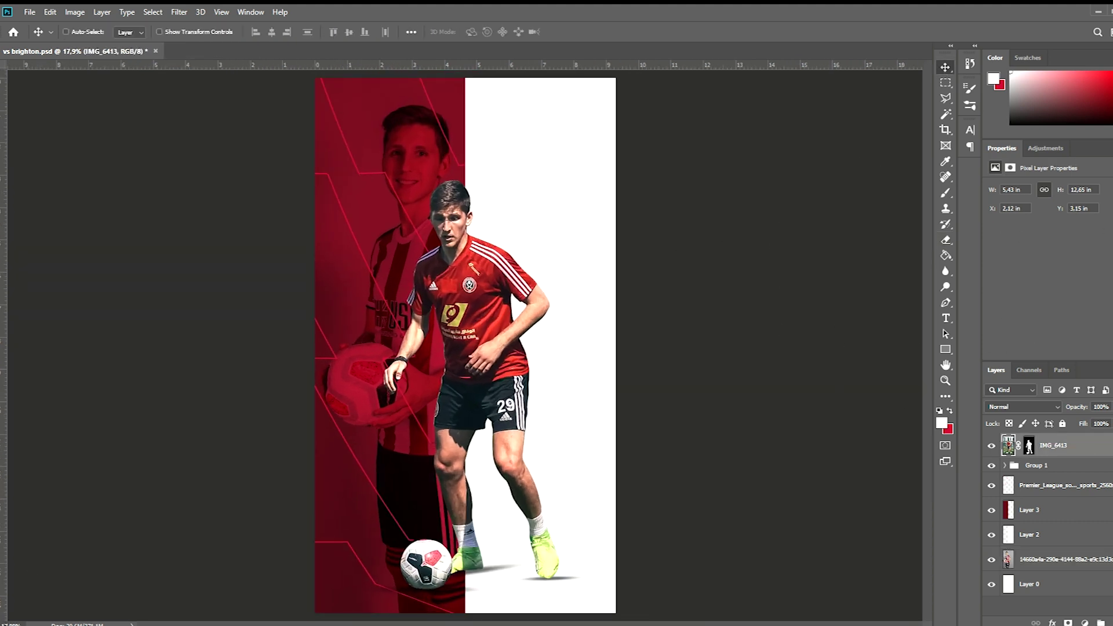
drag(1063, 223, 1053, 225)
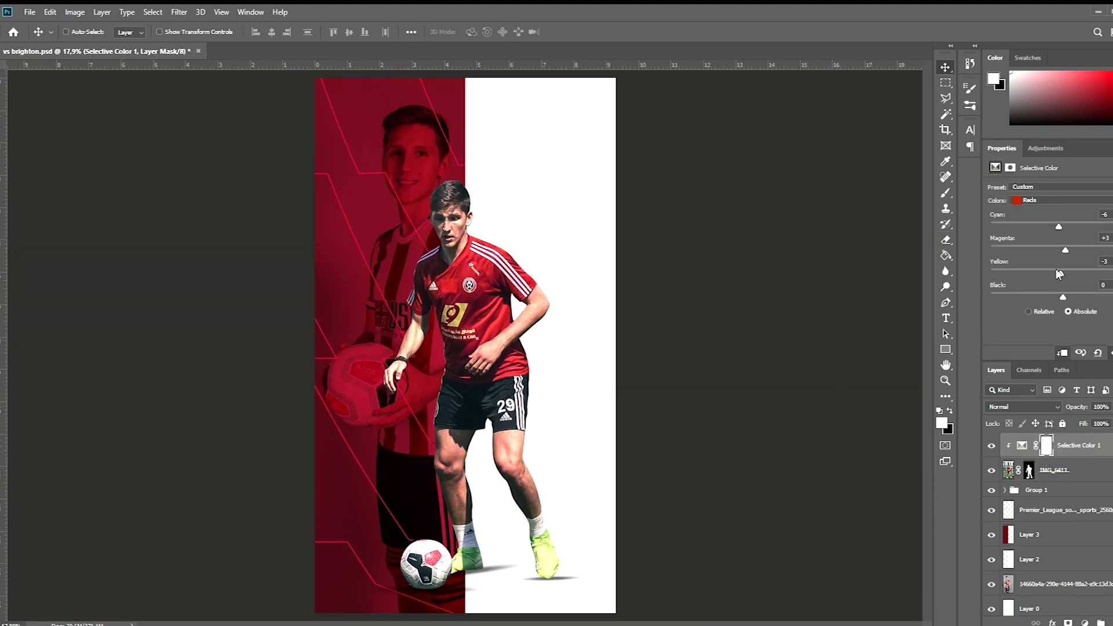
Add a clipped Black & White layer, invert its mask, and brush the face grey.
key(ctrl+i)
key(b)
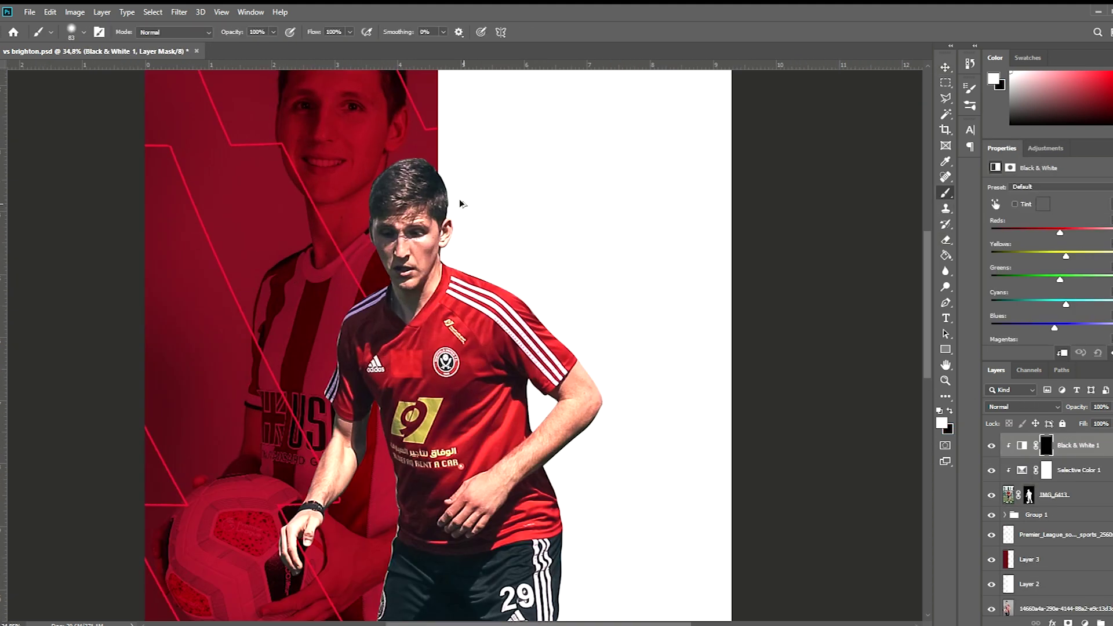
scroll(457, 203, up, 5)
drag(376, 249, 481, 269)
key(bracketleft)
key(bracketleft)
Brush white on the Black & White mask over the arm, both hands and forearm.
scroll(433, 330, up, 1)
scroll(433, 330, up, 1)
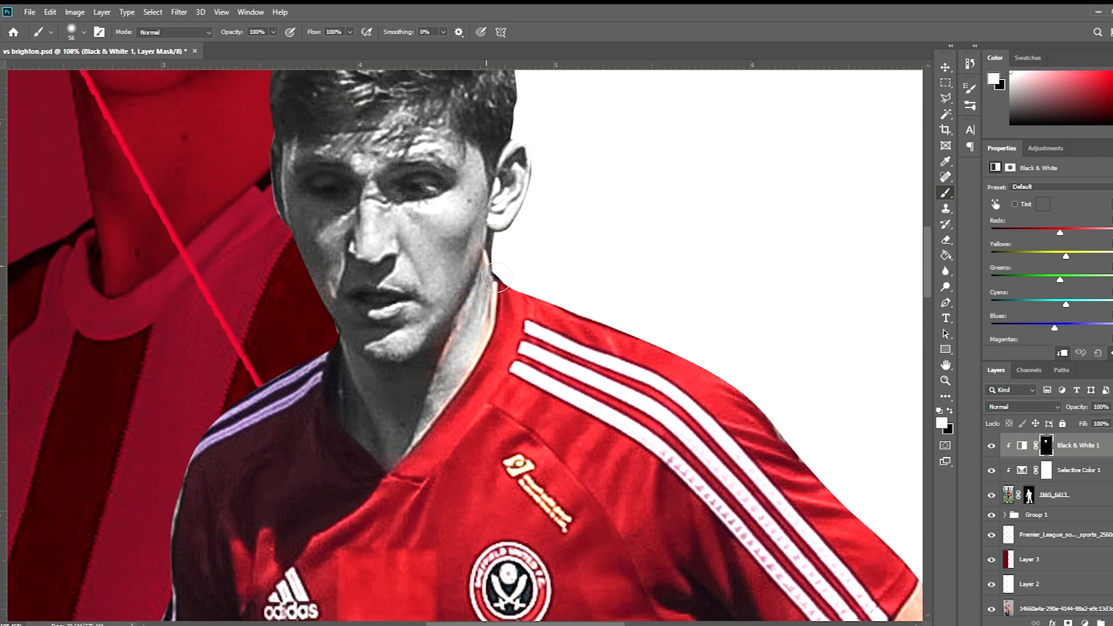
scroll(432, 281, down, 3)
key(bracketright)
key(bracketright)
key(bracketright)
drag(422, 383, 467, 237)
scroll(472, 238, up, 3)
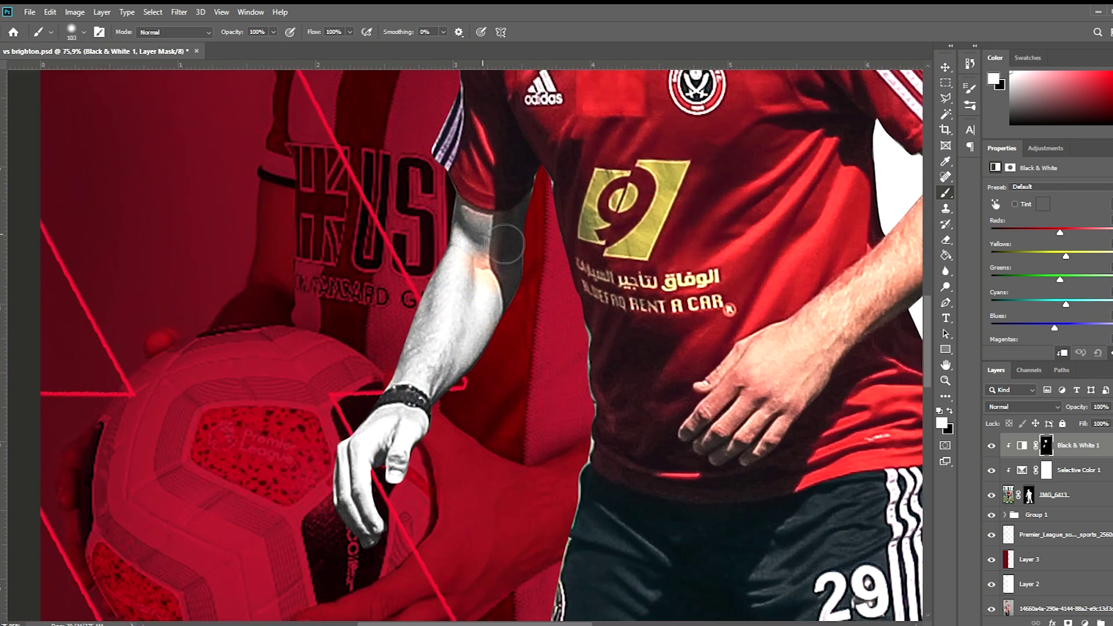
drag(702, 442, 777, 336)
scroll(753, 348, right, 2)
drag(675, 460, 704, 389)
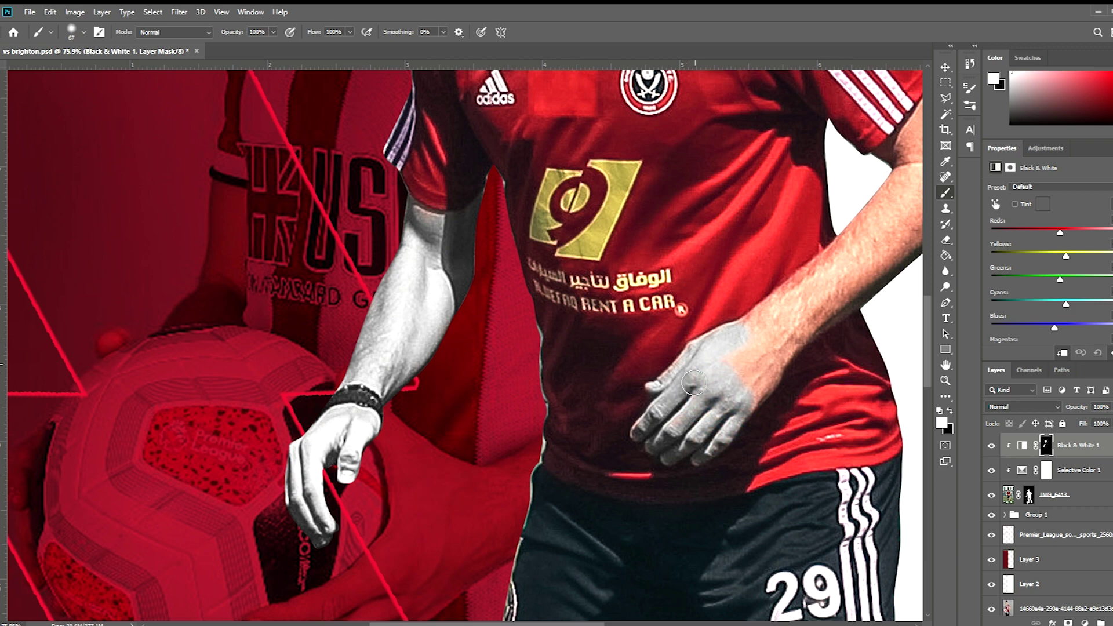
scroll(728, 456, up, 1)
mouse_move(728, 456)
mouse_down()
mouse_move(777, 325)
mouse_move(800, 303)
mouse_up()
Enlarge the brush to 256 and paint the player's legs grey.
scroll(771, 325, right, 1)
scroll(771, 325, right, 1)
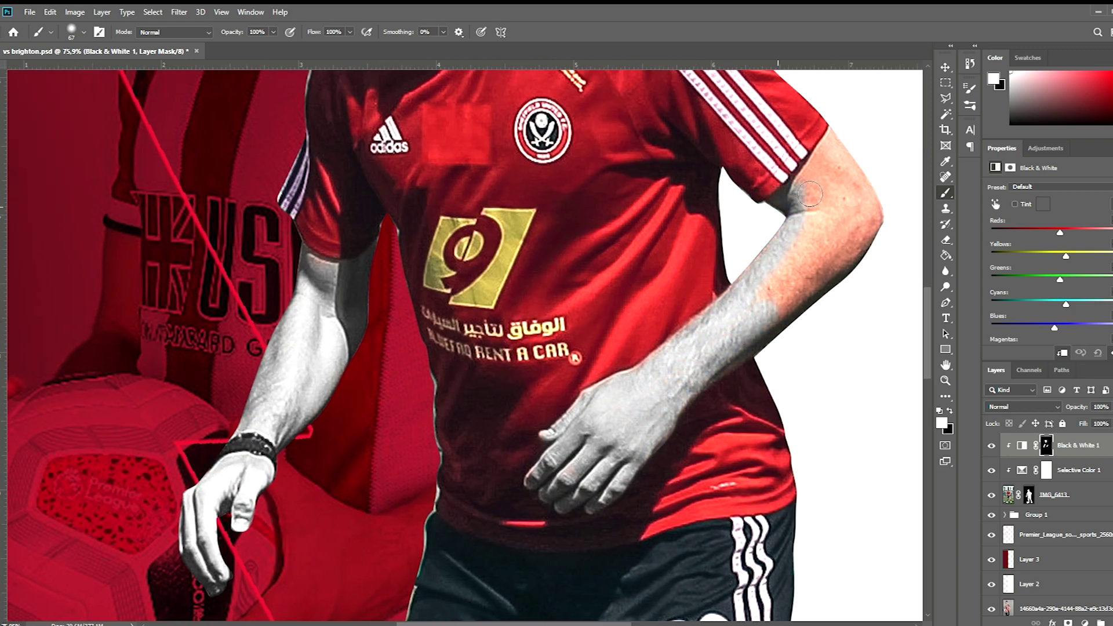
scroll(800, 303, down, 3)
scroll(498, 348, up, 2)
key(bracketright)
key(bracketright)
key(bracketright)
drag(609, 249, 496, 318)
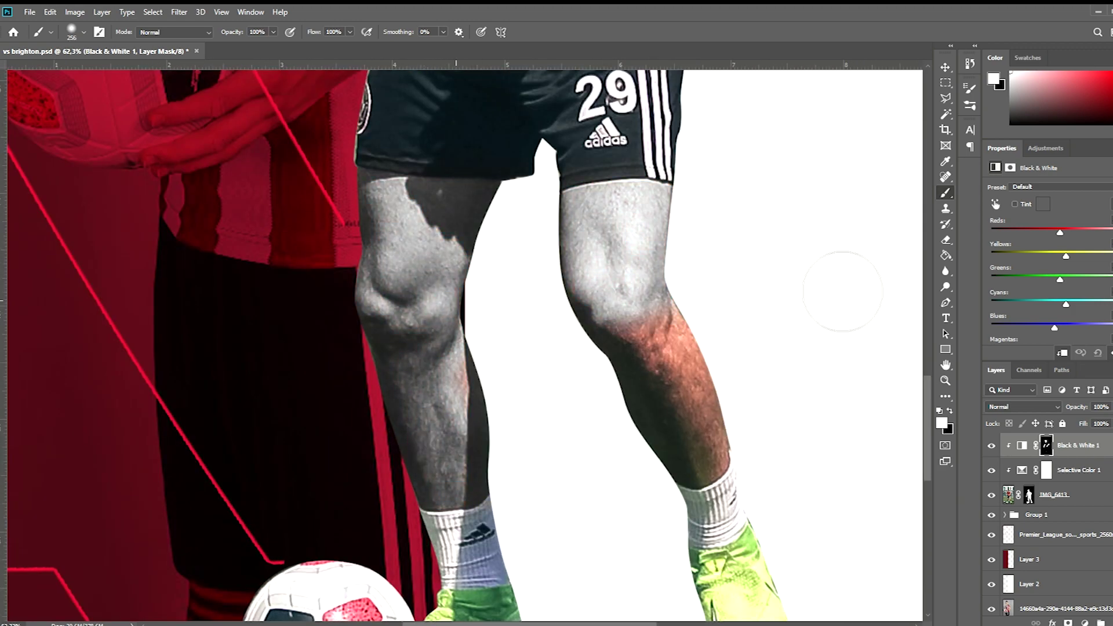
scroll(502, 413, down, 1)
scroll(502, 413, down, 3)
Switch to the eraser for the grey mask and make the IMG_6413 player layer active.
key(e)
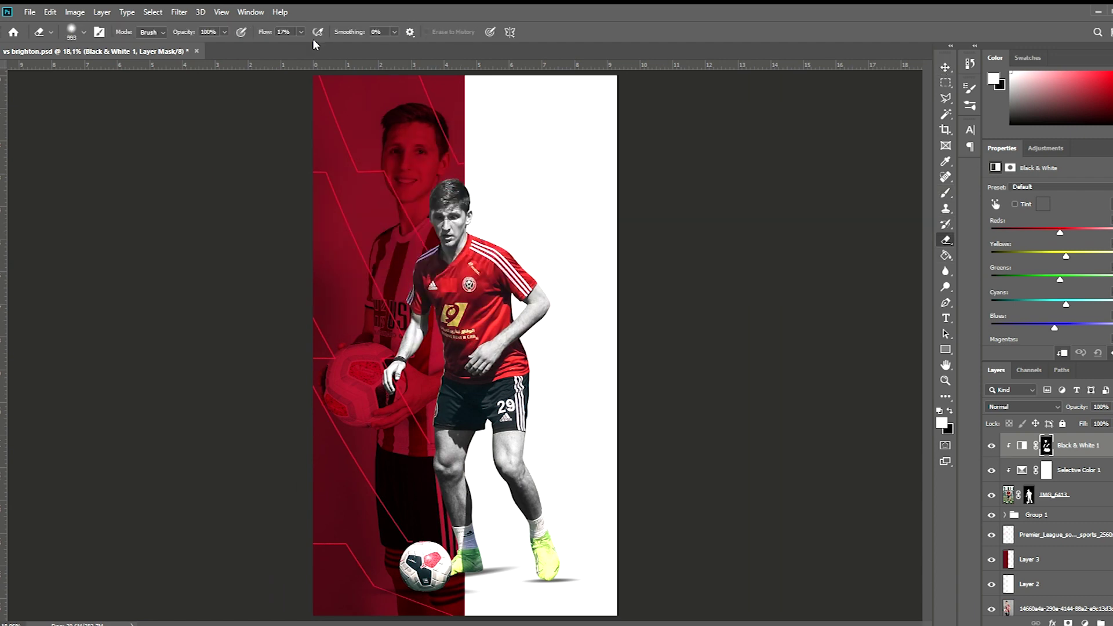
scroll(429, 214, up, 2)
scroll(373, 249, down, 2)
scroll(319, 365, down, 1)
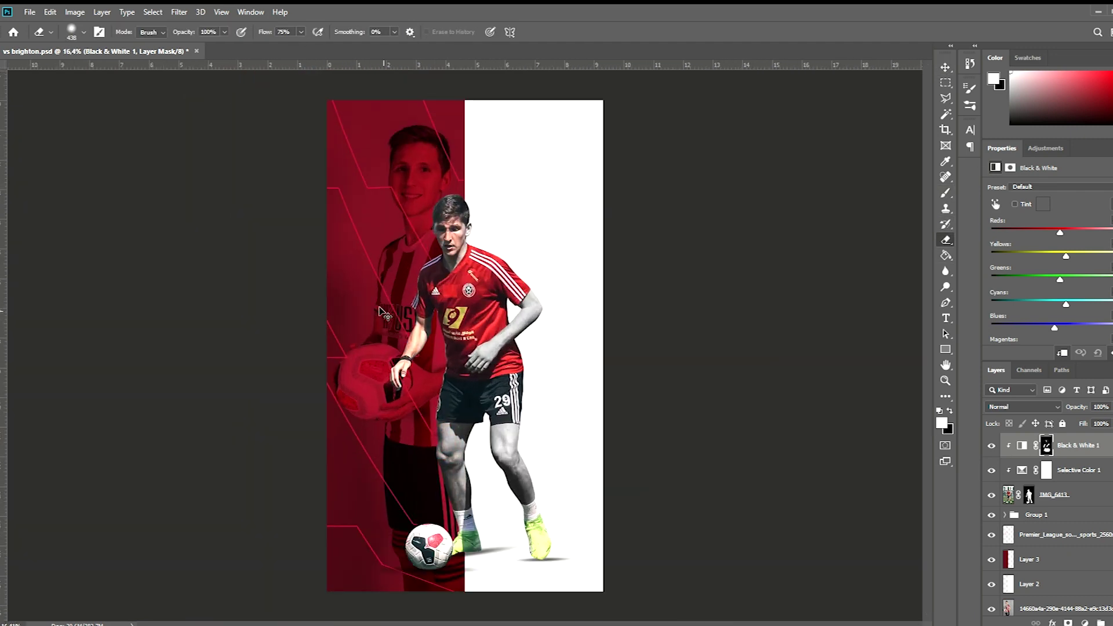
scroll(347, 359, up, 1)
click(1055, 495)
key(i)
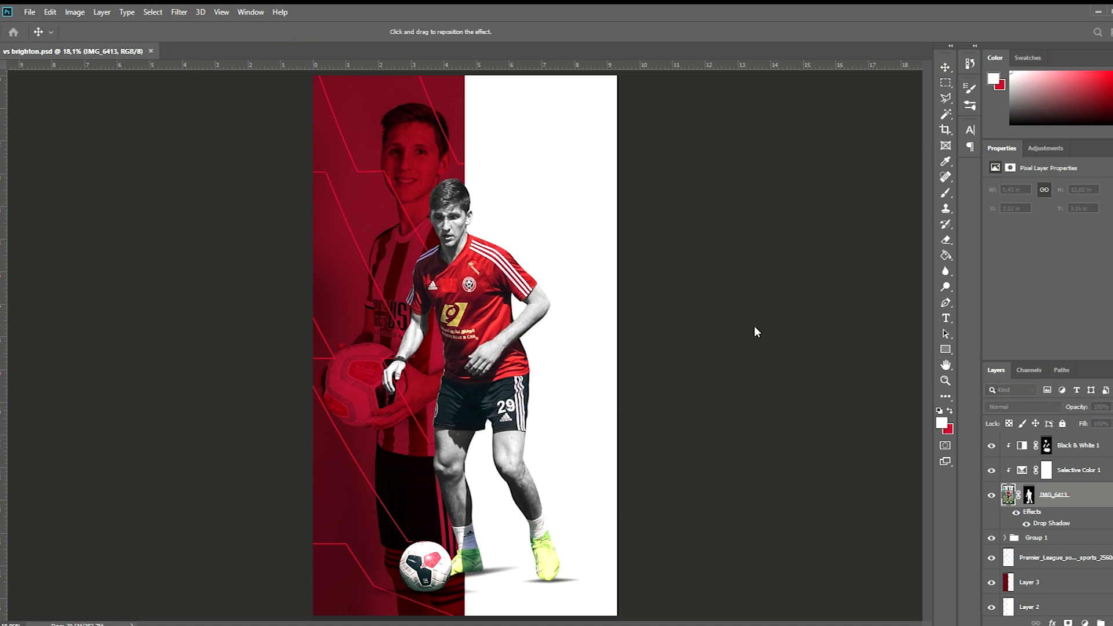
Add clipped Brightness/Contrast and Curves layers, lift the curve's shadows, and save.
click(1045, 148)
click(995, 168)
click(1045, 147)
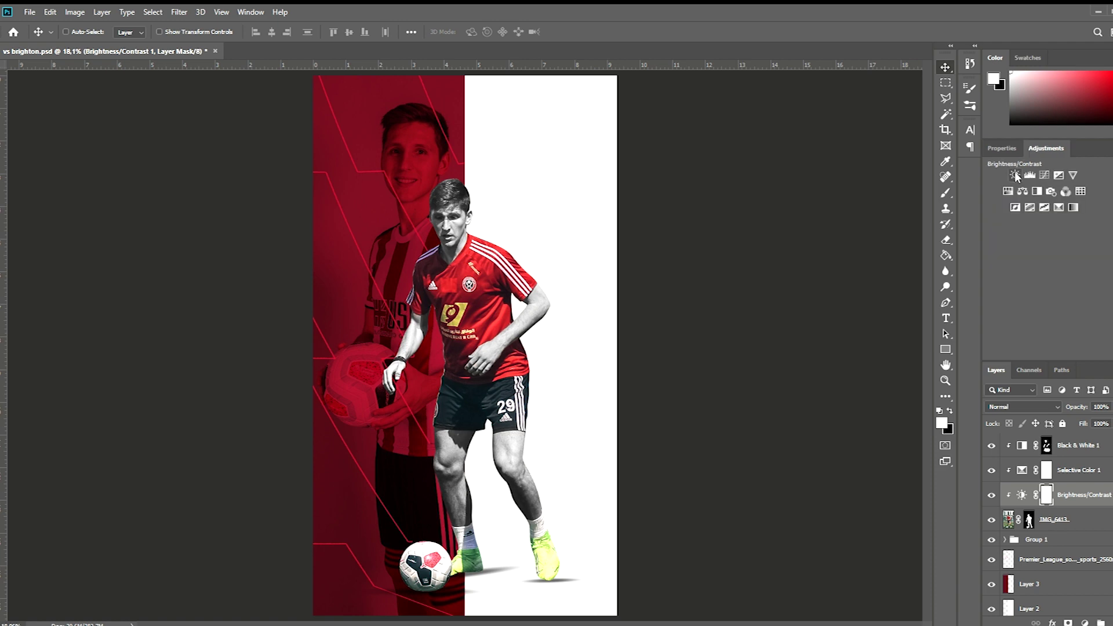
click(1022, 168)
drag(1017, 333, 1029, 321)
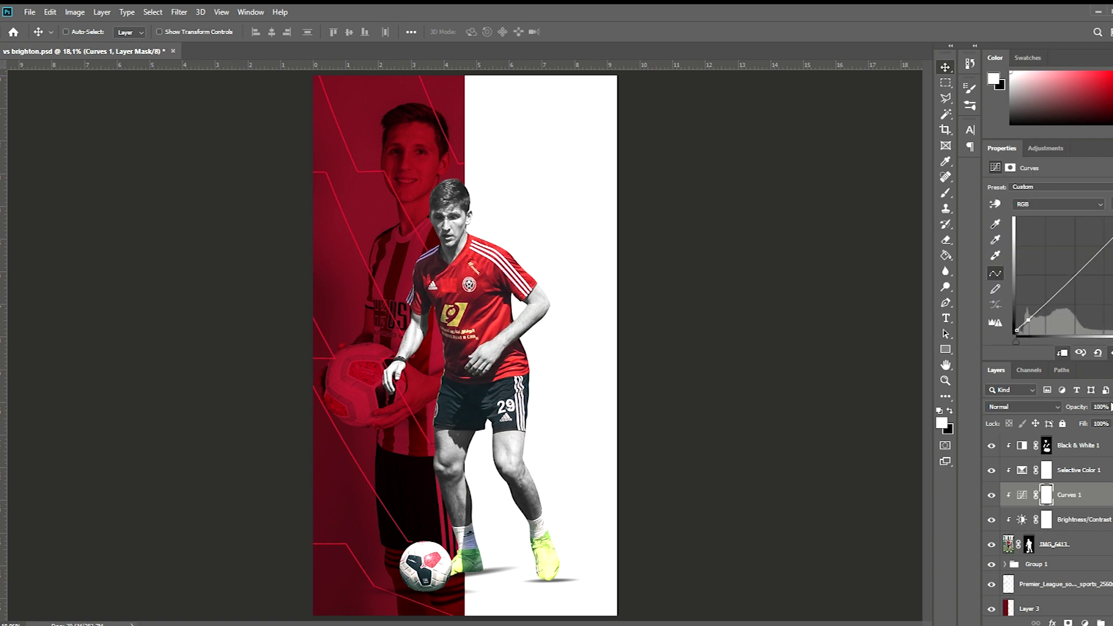
key(ctrl+s)
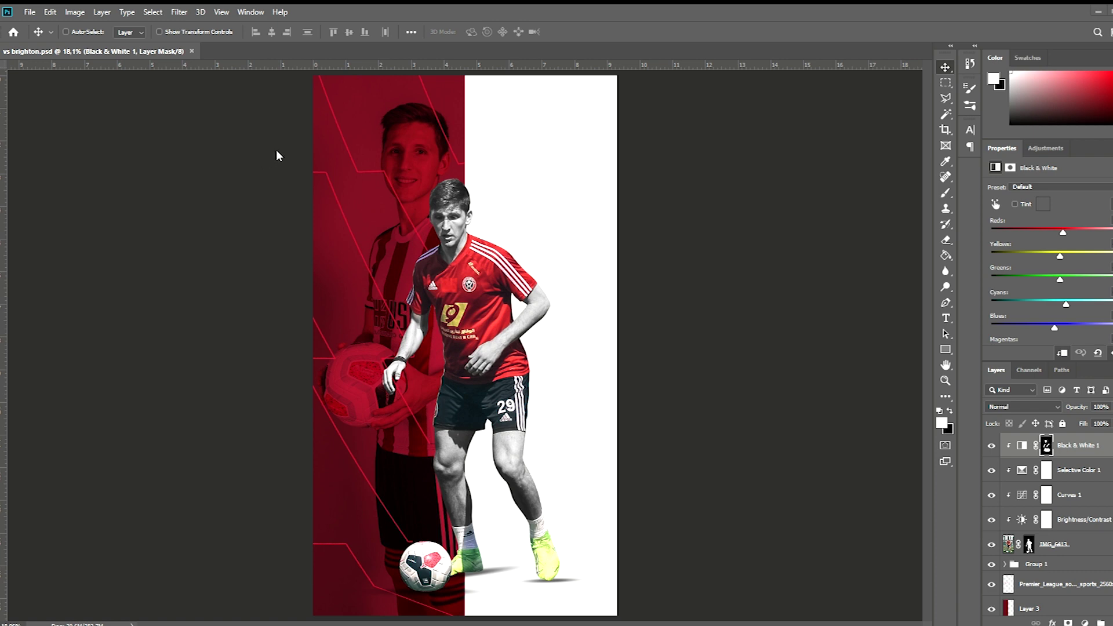
Paint the yellow boots grey on the Black & White mask and save the poster.
click(945, 191)
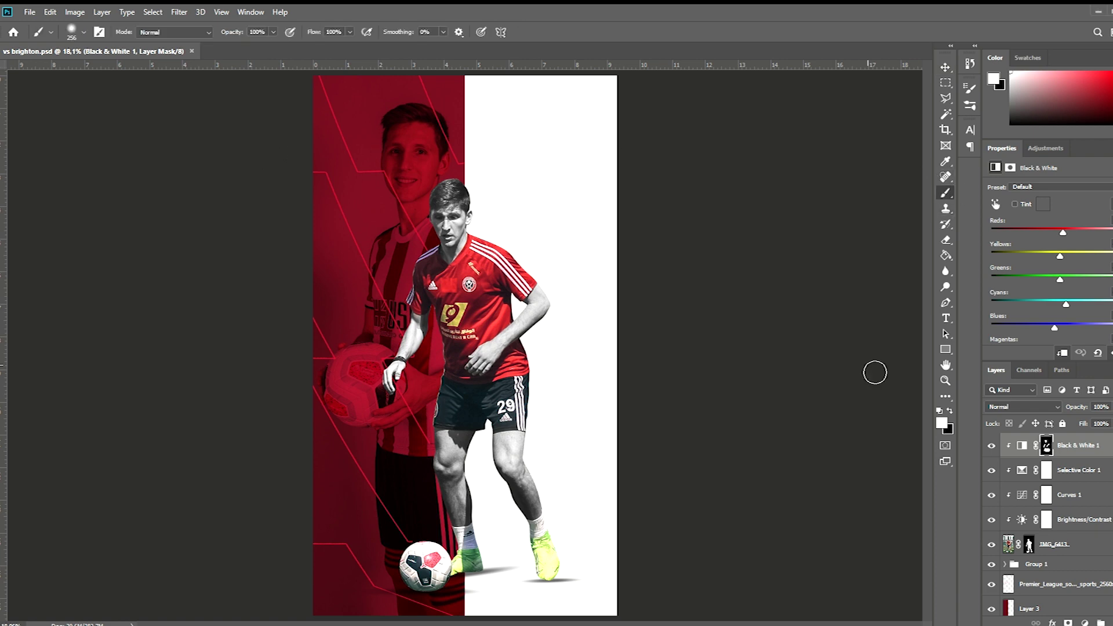
drag(548, 542, 455, 580)
click(945, 67)
key(ctrl+s)
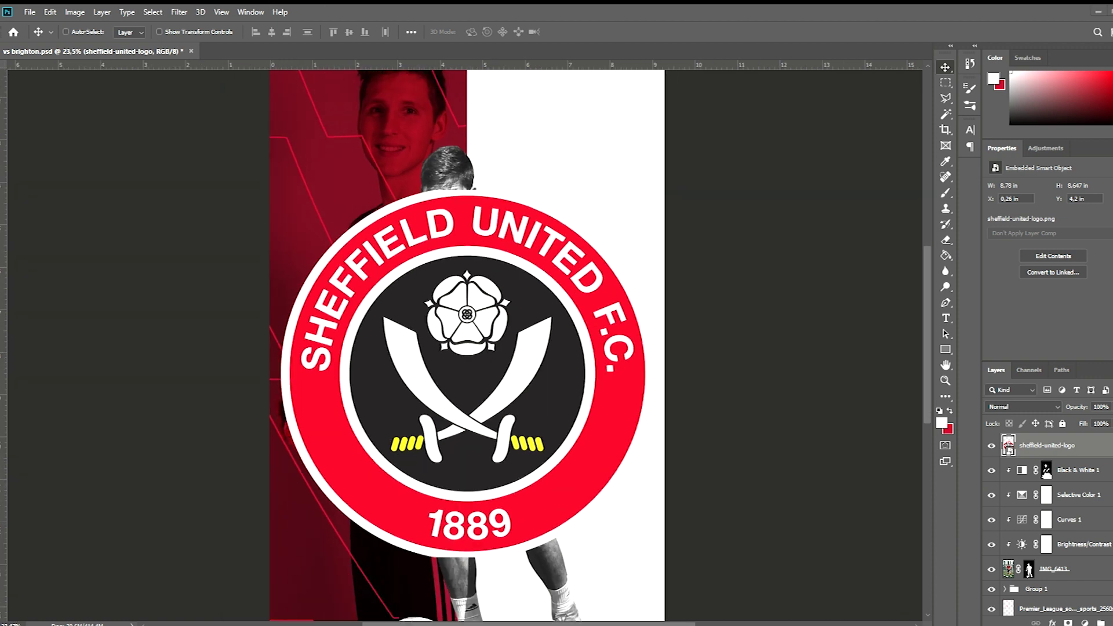
Shrink the club crest to about a quarter and delete its ring and dark background.
key(ctrl+t)
drag(559, 203, 581, 184)
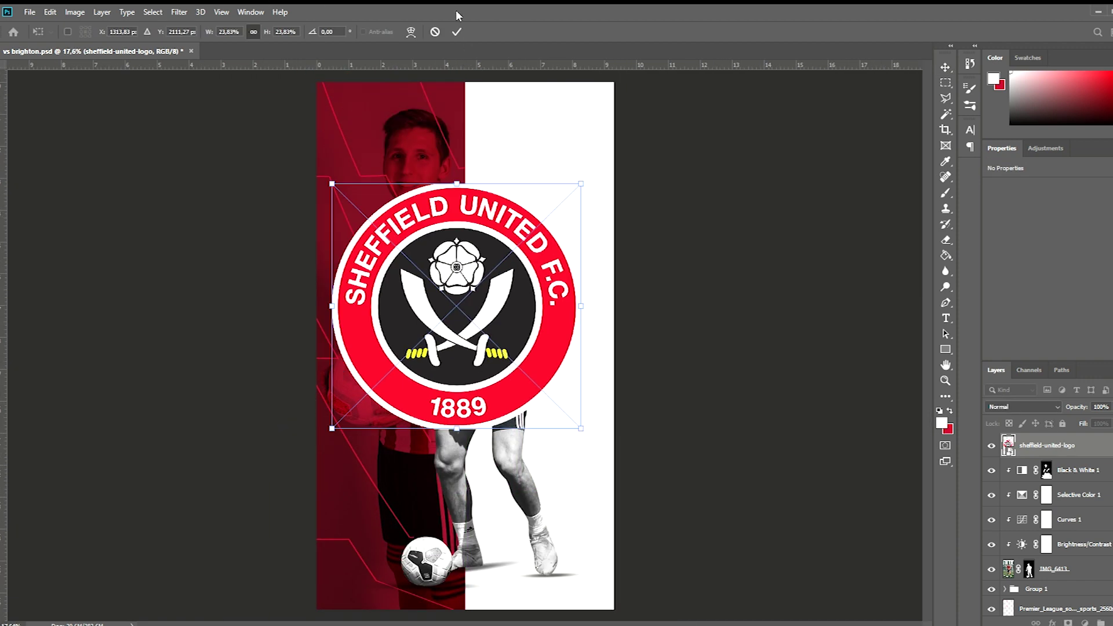
key(Return)
key(l)
click(446, 233)
double_click(524, 277)
key(w)
key(Delete)
scroll(465, 265, up, 1)
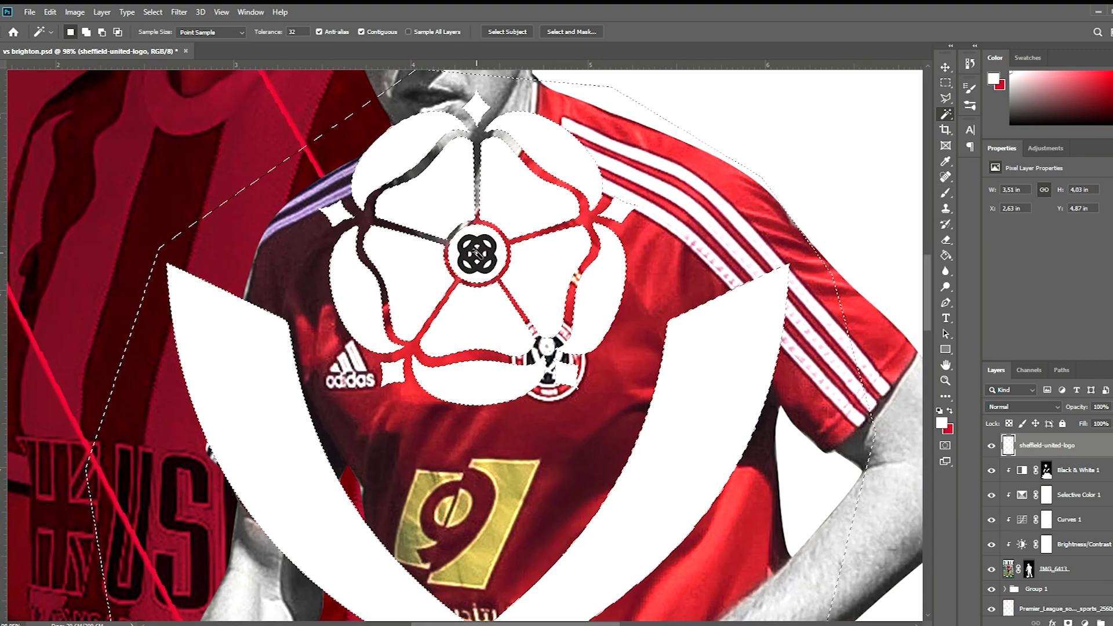
scroll(466, 264, down, 2)
scroll(466, 264, down, 1)
key(ctrl+d)
Move the crest layer beneath the player, enlarge it, then undo that enlarged placement.
key(v)
drag(1047, 445, 1046, 581)
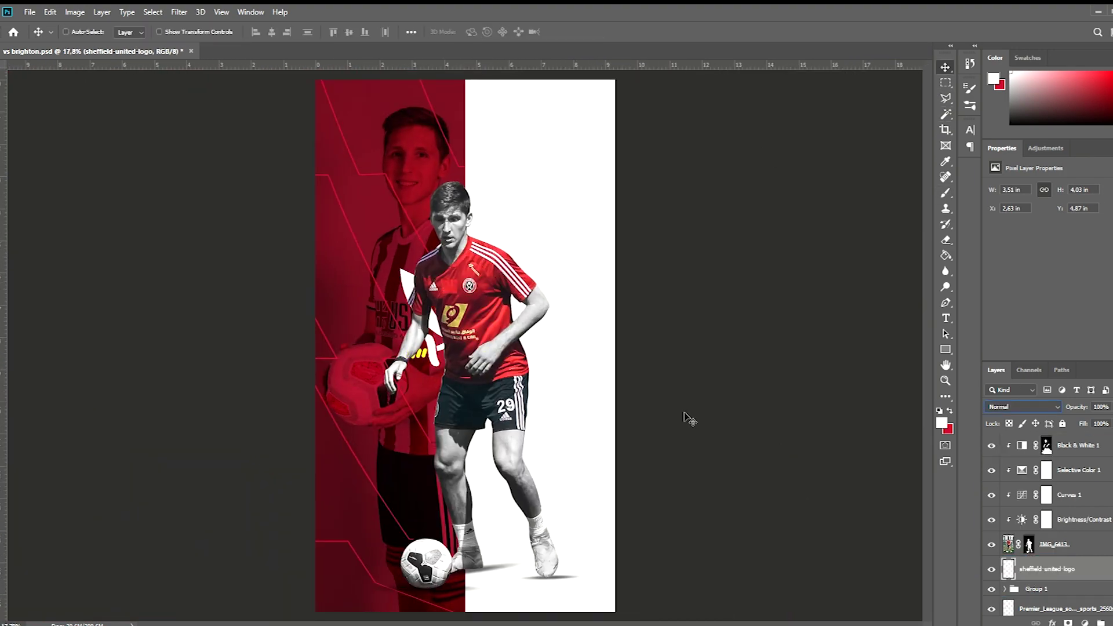
key(ctrl+t)
drag(464, 302, 474, 194)
key(Return)
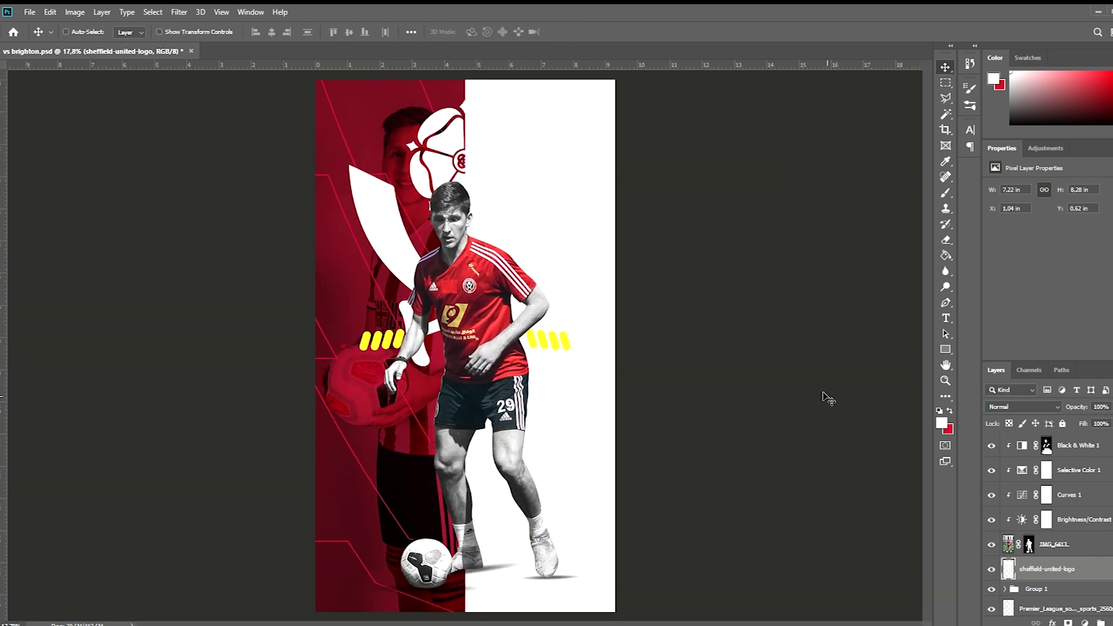
key(Delete)
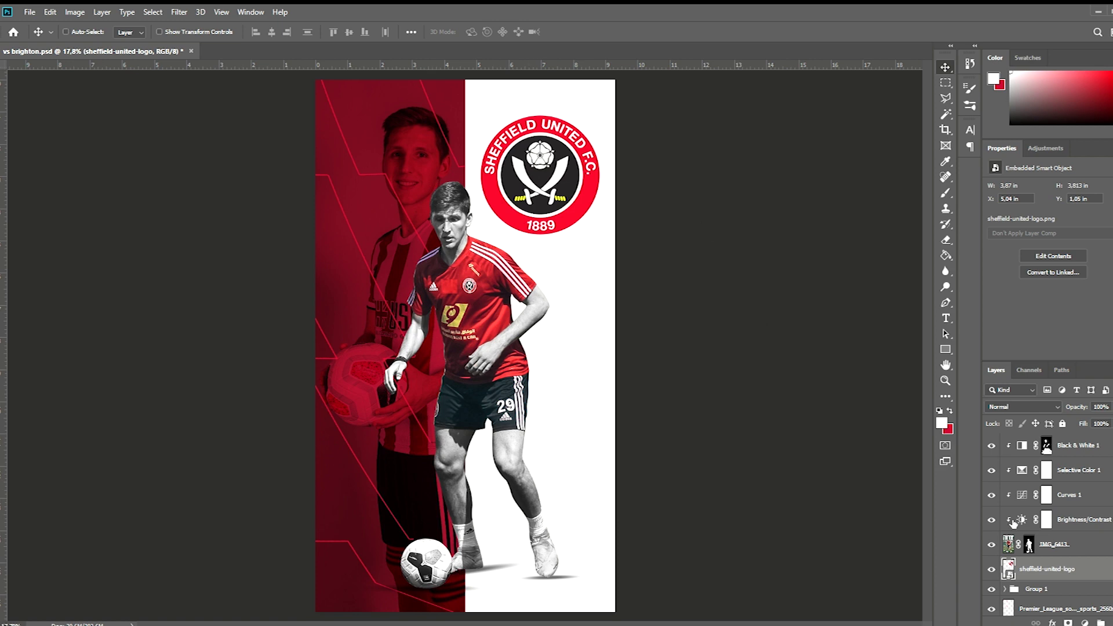
key(ctrl+plus)
Keep only the lion from the pasted PL logo and shrink it to a small icon.
key(m)
drag(708, 116, 435, 398)
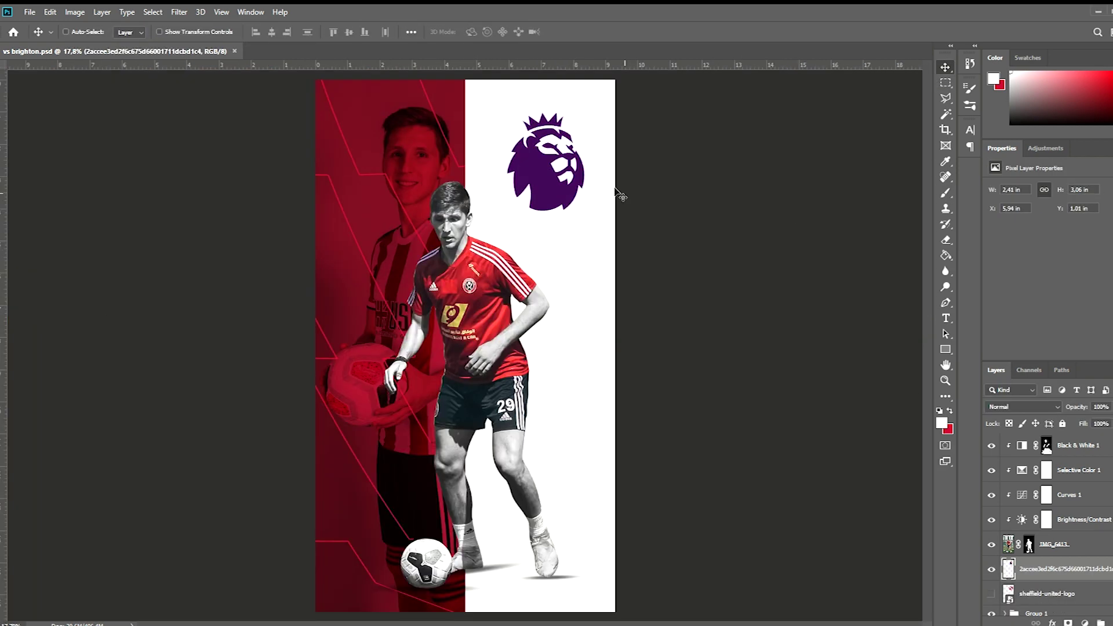
key(ctrl+t)
mouse_move(586, 212)
mouse_down()
mouse_move(571, 335)
mouse_move(546, 132)
mouse_up()
key(Return)
Add the FEB.22 date text and nudge it into place under the lion.
click(945, 318)
click(517, 174)
text(FEB)
key(ctrl+Return)
scroll(569, 81, up, 1)
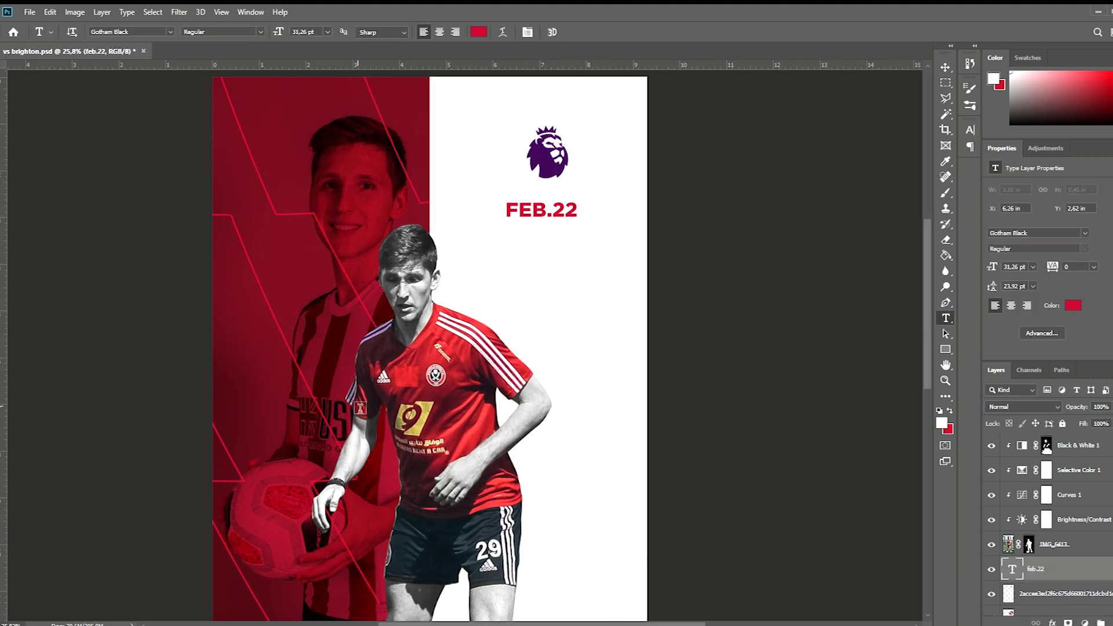
click(943, 68)
key(shift+Left)
key(shift+Left)
key(shift+Left)
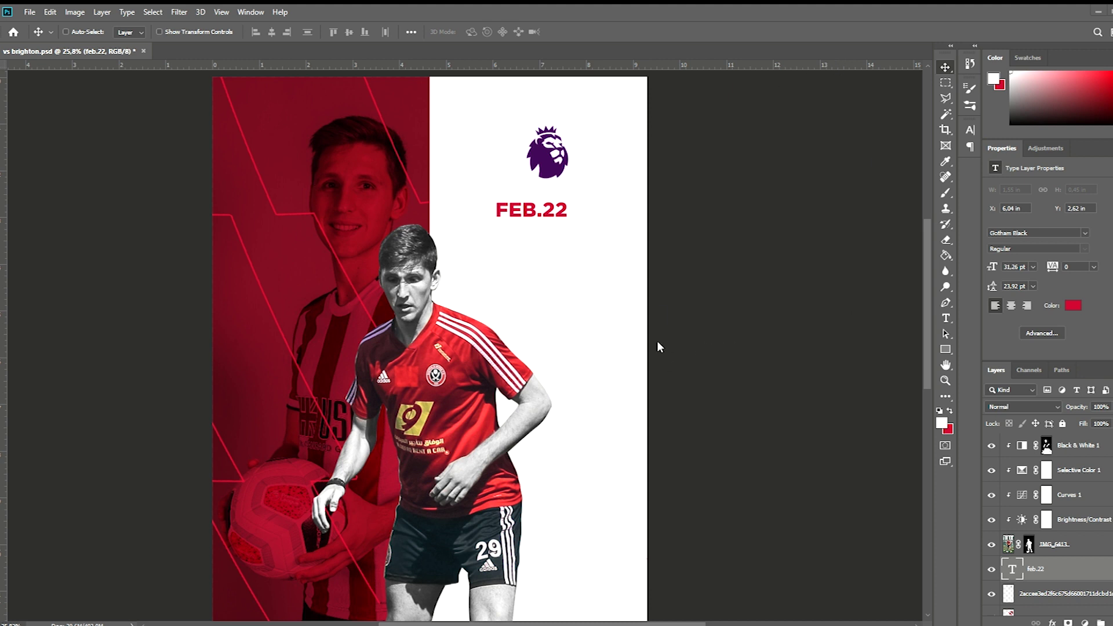
key(shift+Right)
key(shift+Right)
key(shift+Right)
key(shift+Right)
key(shift+Right)
key(shift+Right)
key(shift+Up)
key(shift+Up)
key(shift+Up)
Try Gotham Black on the date, then apply the Radikal font.
key(Down)
key(Down)
key(Down)
key(Down)
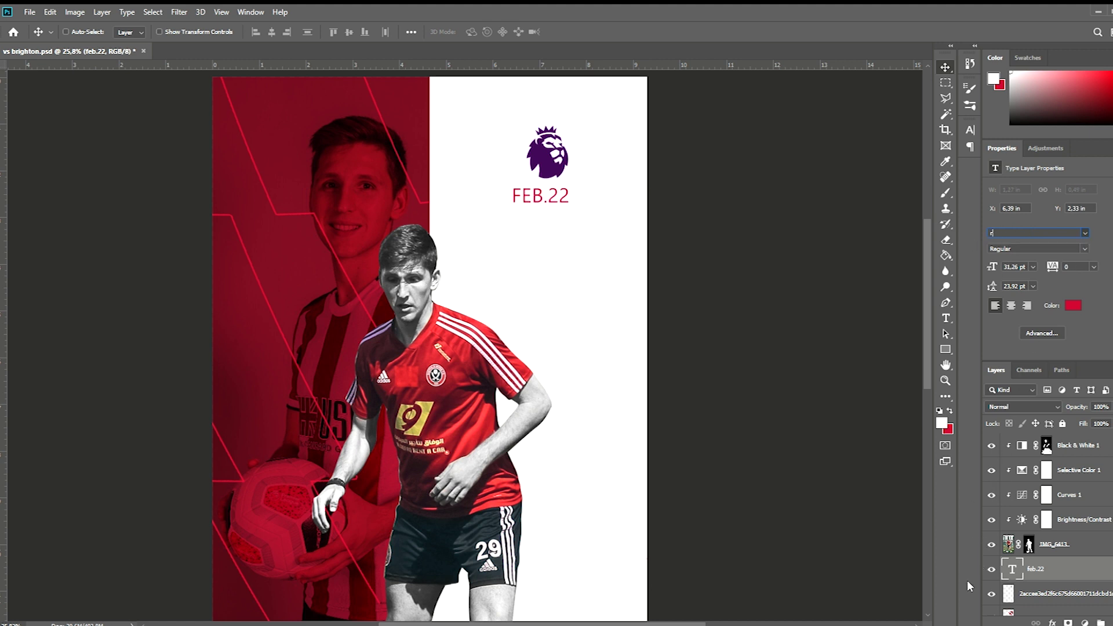
text(Gotham Black)
key(Return)
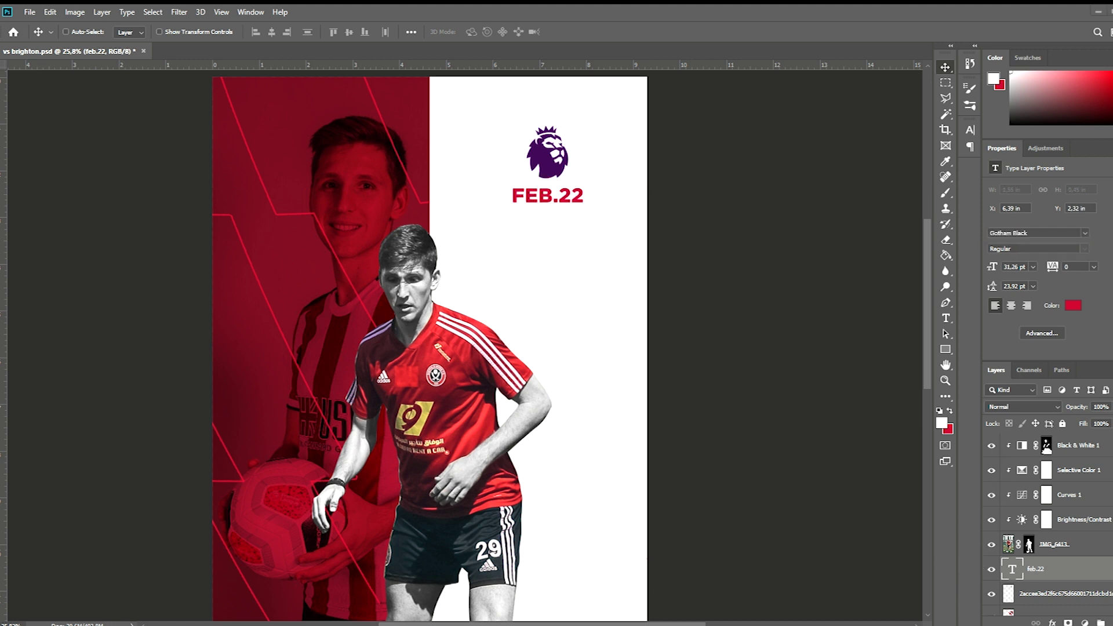
click(1040, 233)
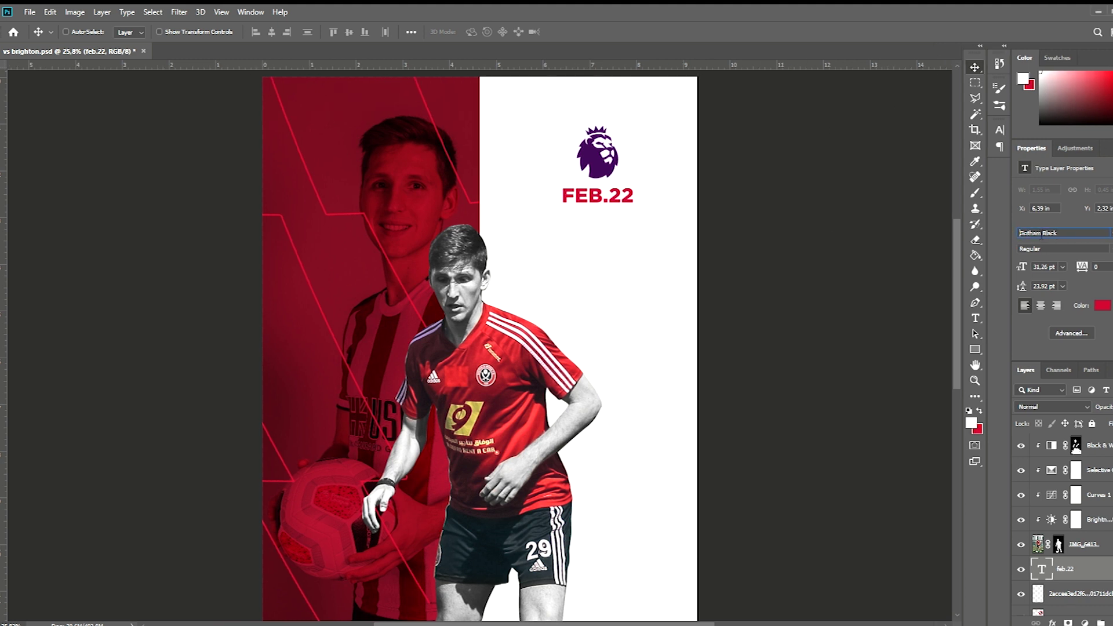
text(rad)
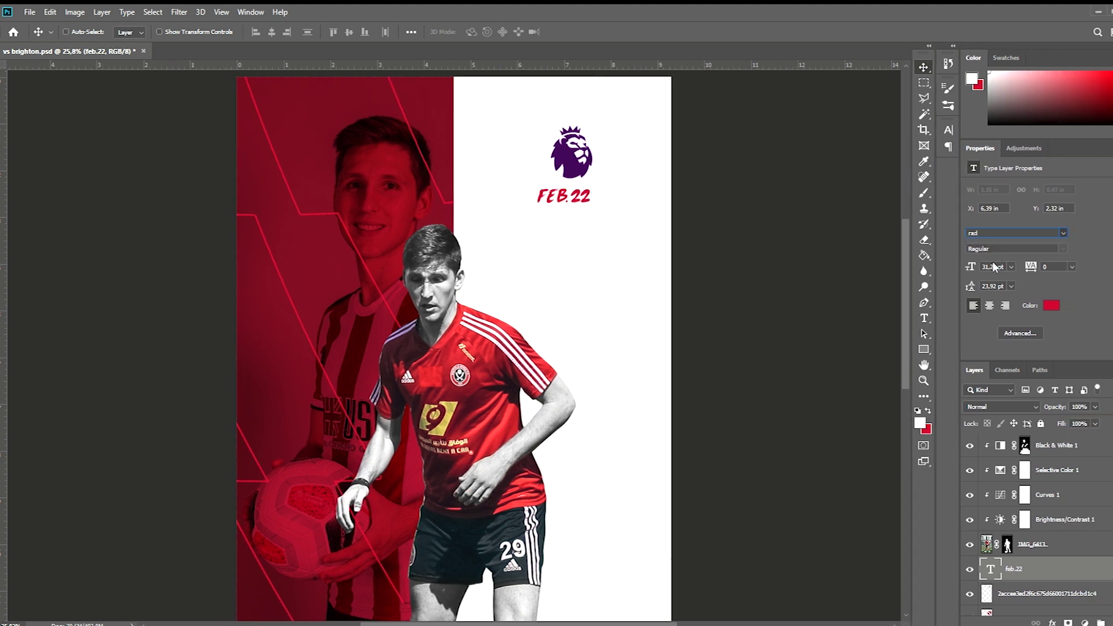
key(Return)
key(t)
click(541, 256)
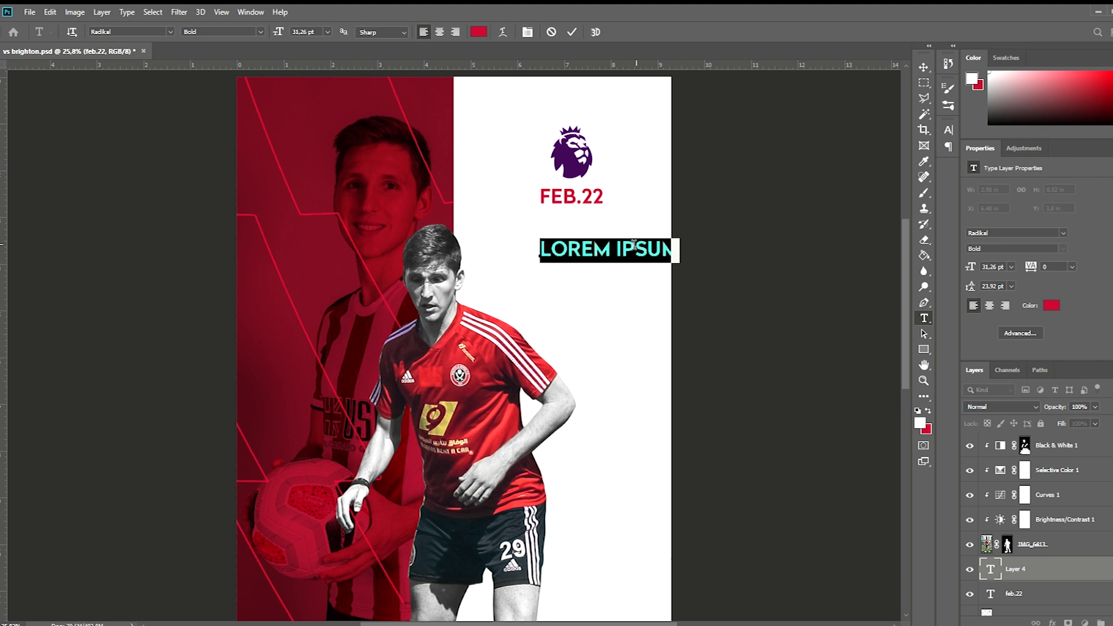
Type the two-line SHEFFIELD / BRIGHTON title with 33 pt leading and centre-align it.
text(sheffield)
key(Return)
text(brighton)
key(ctrl+Return)
scroll(1013, 288, up, 3)
scroll(1013, 288, up, 3)
scroll(1013, 289, up, 3)
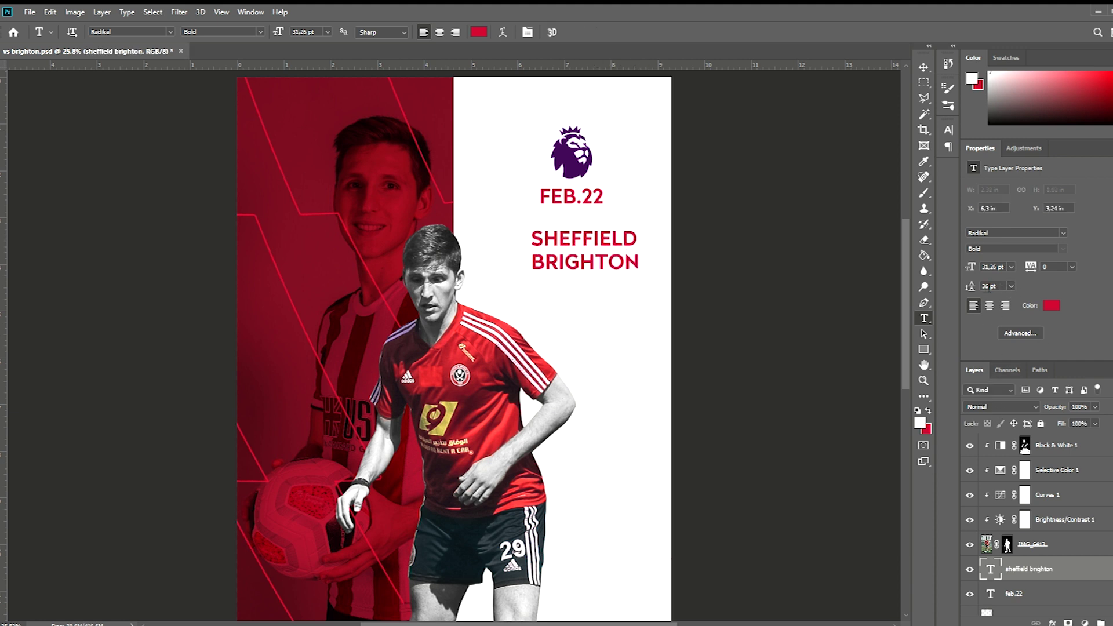
click(439, 32)
Add a GR label and a separate, enlarged 17:00 time text under the title.
click(538, 313)
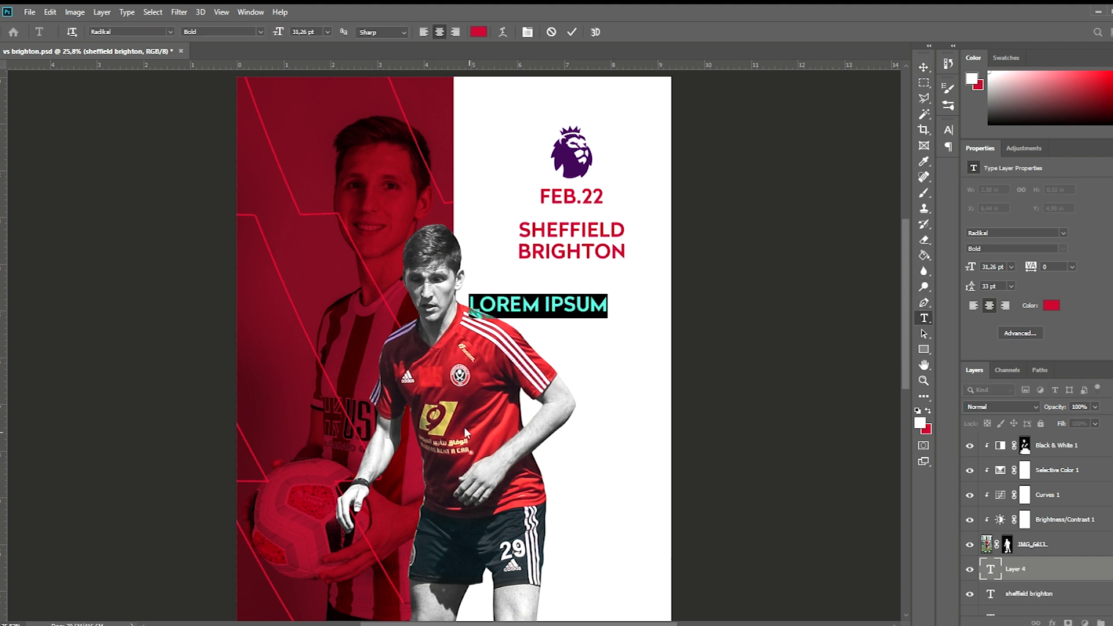
text(gr)
click(555, 313)
text(17:00)
mouse_move(603, 300)
mouse_down()
mouse_move(637, 284)
mouse_move(548, 270)
mouse_up()
key(Return)
Resize the GR label and 17:00 time together as one line.
shift+click(1009, 593)
key(ctrl+t)
key(Return)
scroll(547, 270, up, 3)
scroll(439, 243, down, 1)
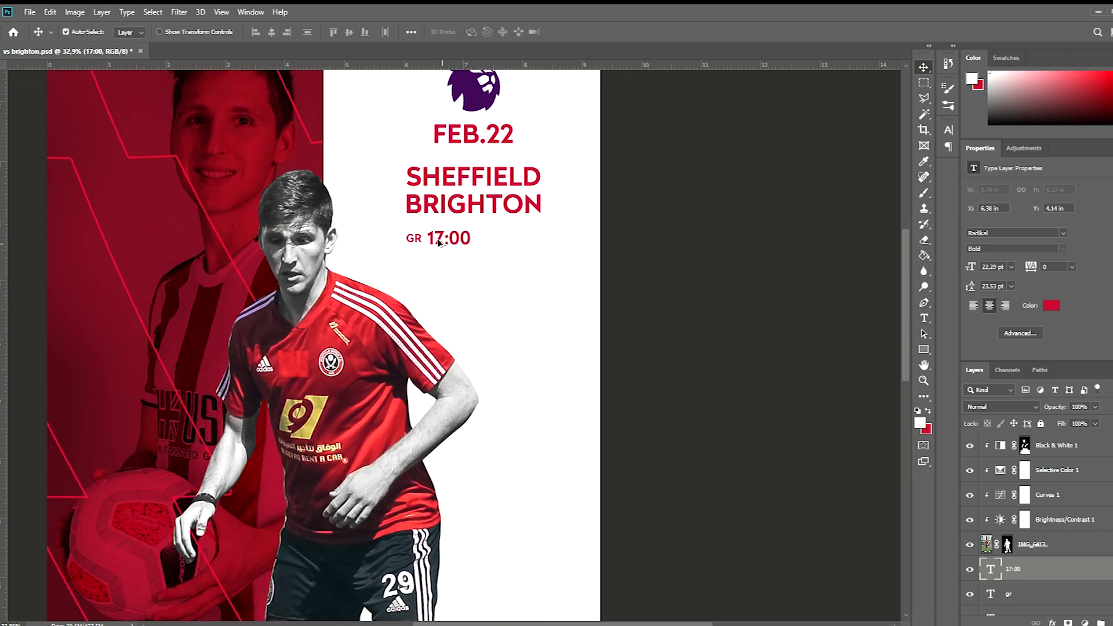
scroll(439, 242, down, 3)
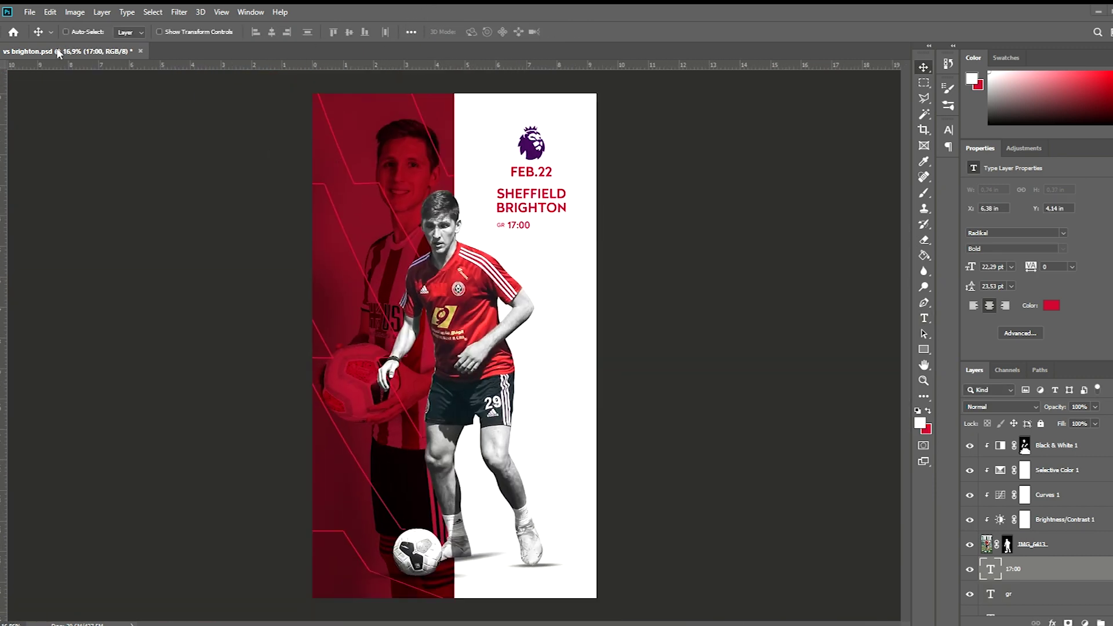
scroll(542, 224, up, 2)
scroll(541, 223, up, 1)
Duplicate the time line to the right as EN 15:00.
key(t)
drag(456, 223, 561, 222)
text(en5)
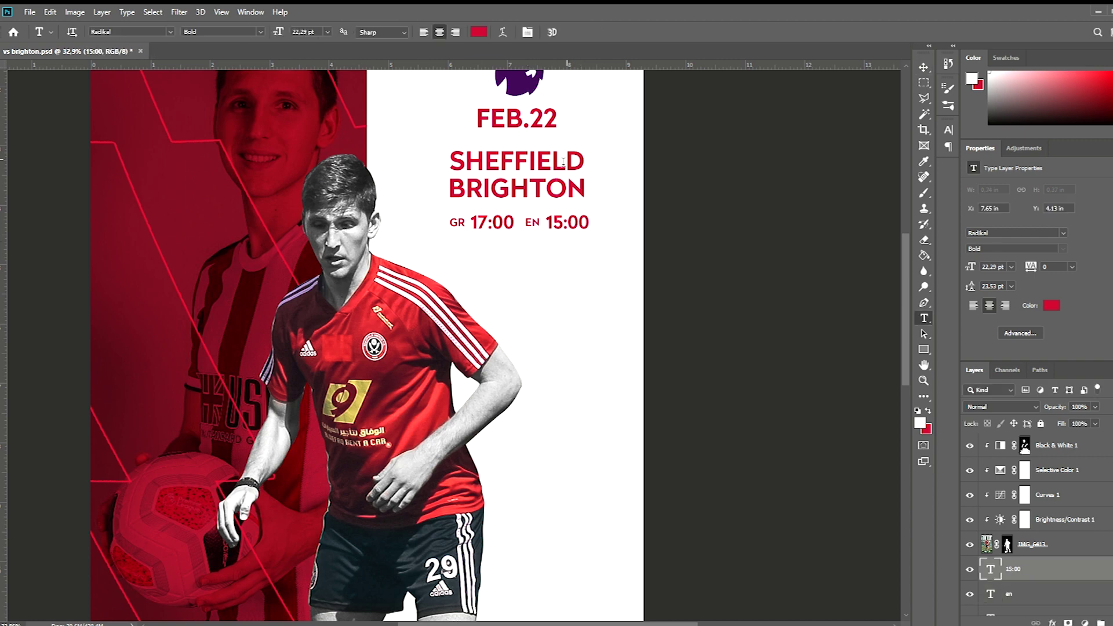
scroll(586, 254, down, 3)
key(ctrl+Return)
Group the text layers together.
key(v)
shift+click(1009, 595)
key(ctrl+g)
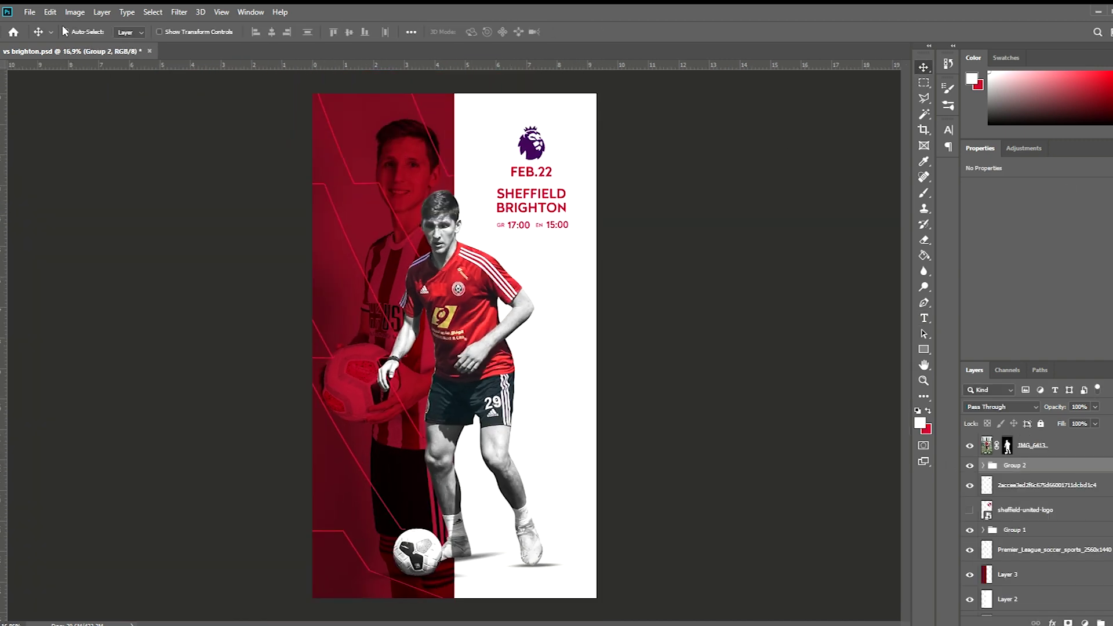
Fill a red rectangle on a new layer around the SHEFFIELD BRIGHTON title.
key(m)
scroll(482, 176, up, 3)
drag(485, 185, 711, 267)
key(ctrl+shift+alt+n)
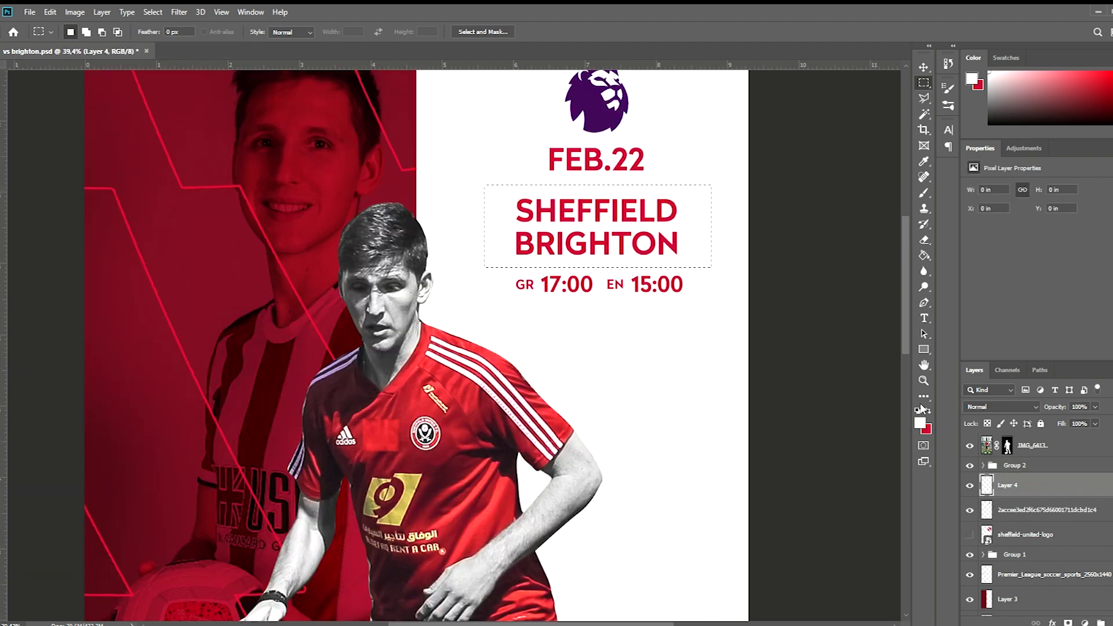
key(x)
key(g)
click(641, 266)
Place the red box behind the title text and fit it with Free Transform.
click(1009, 560)
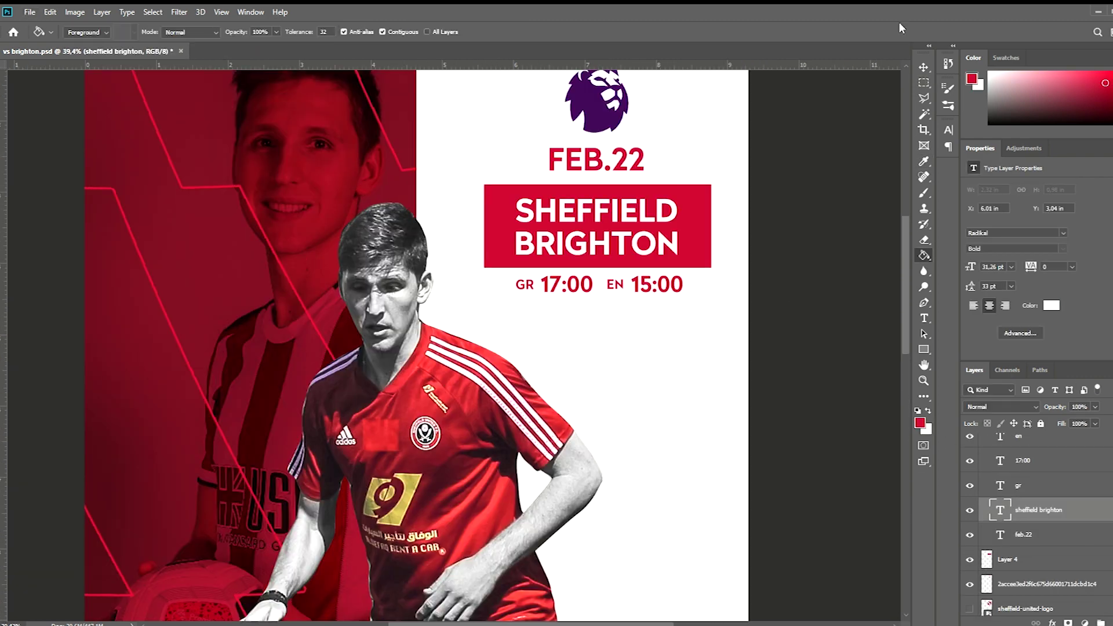
scroll(674, 186, up, 3)
key(ctrl+t)
key(Return)
scroll(587, 202, down, 3)
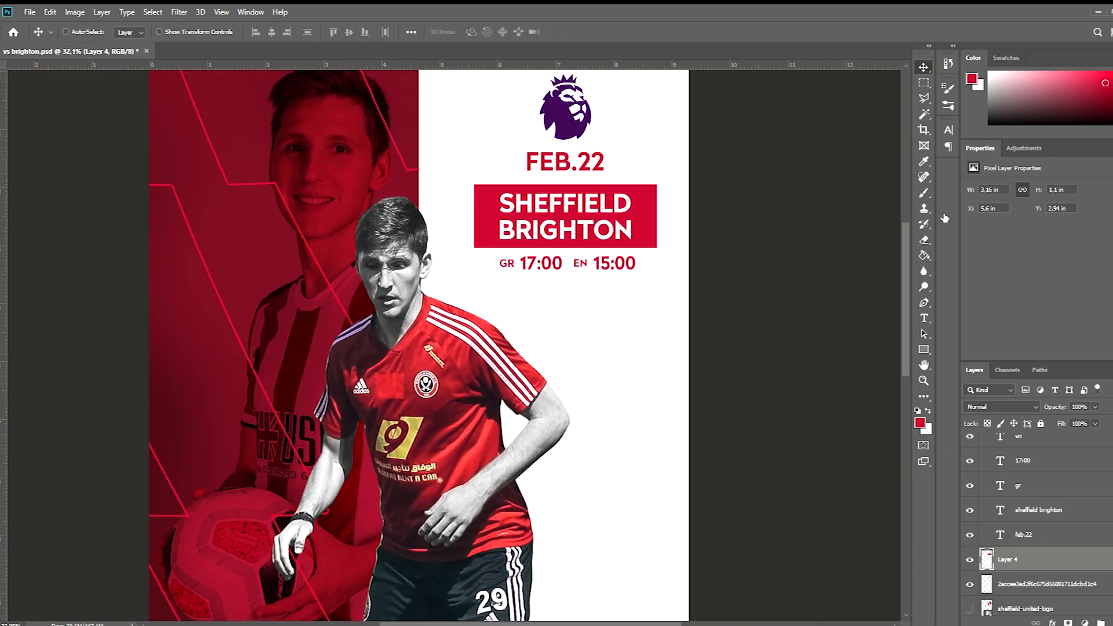
ctrl+click(587, 202)
Refit the red box around the SHEFFIELD BRIGHTON title.
scroll(587, 203, down, 3)
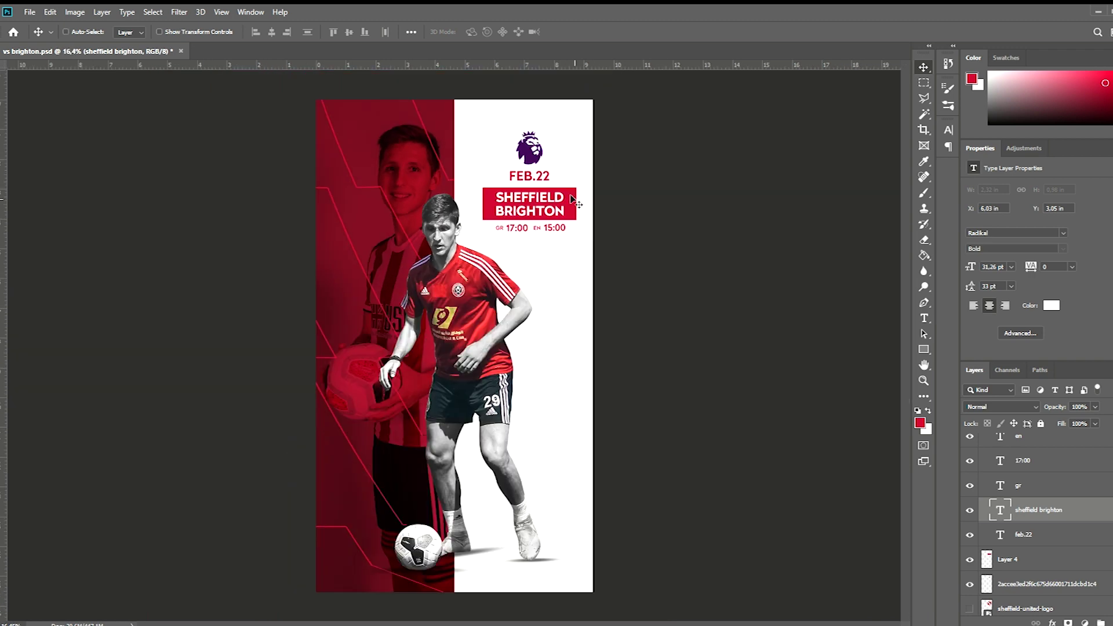
scroll(556, 174, up, 2)
scroll(556, 174, up, 2)
ctrl+click(623, 241)
key(ctrl+t)
key(Return)
scroll(568, 168, down, 3)
ctrl+click(565, 191)
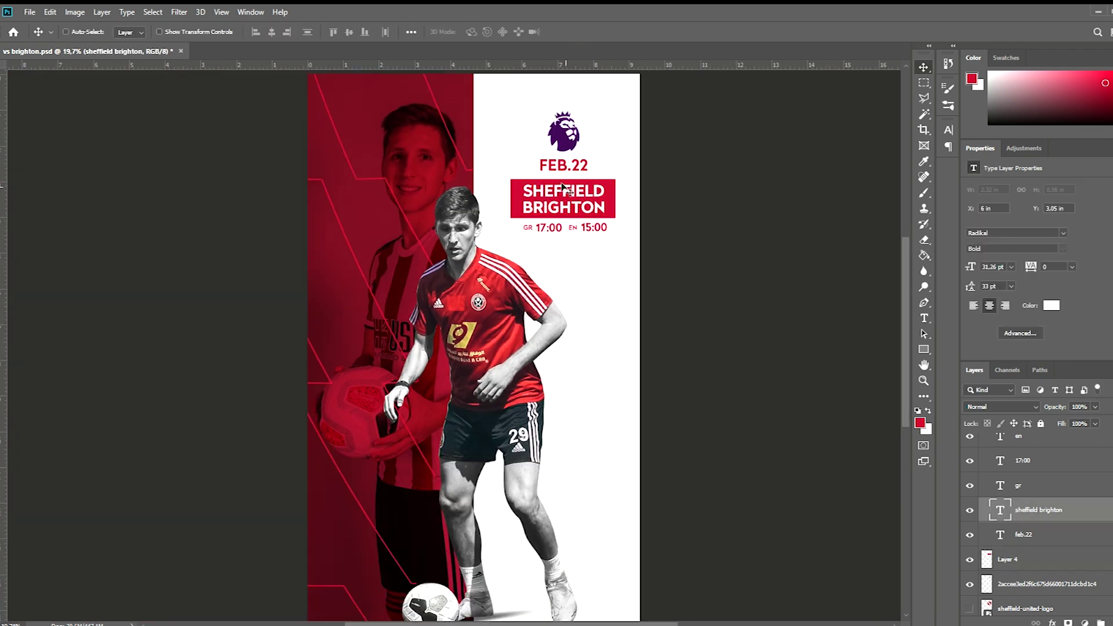
Start editing the date text so it reads Feb.22.
scroll(582, 154, up, 2)
scroll(581, 153, down, 2)
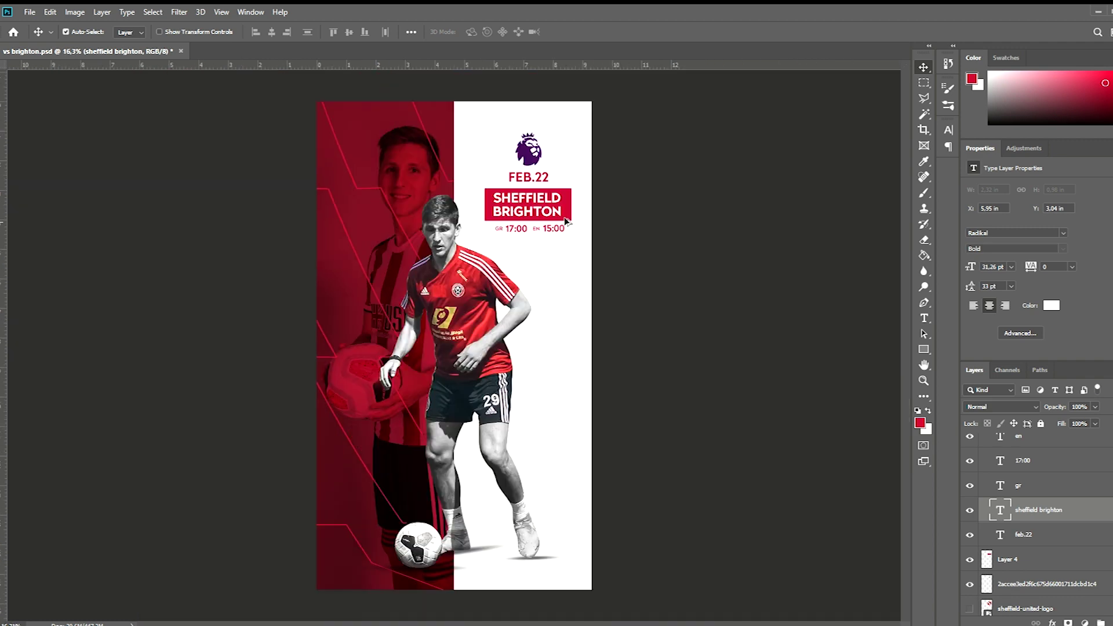
scroll(568, 174, up, 1)
ctrl+click(508, 159)
scroll(529, 181, up, 2)
Switch the date and SHEFFIELD lettering to title case.
key(t)
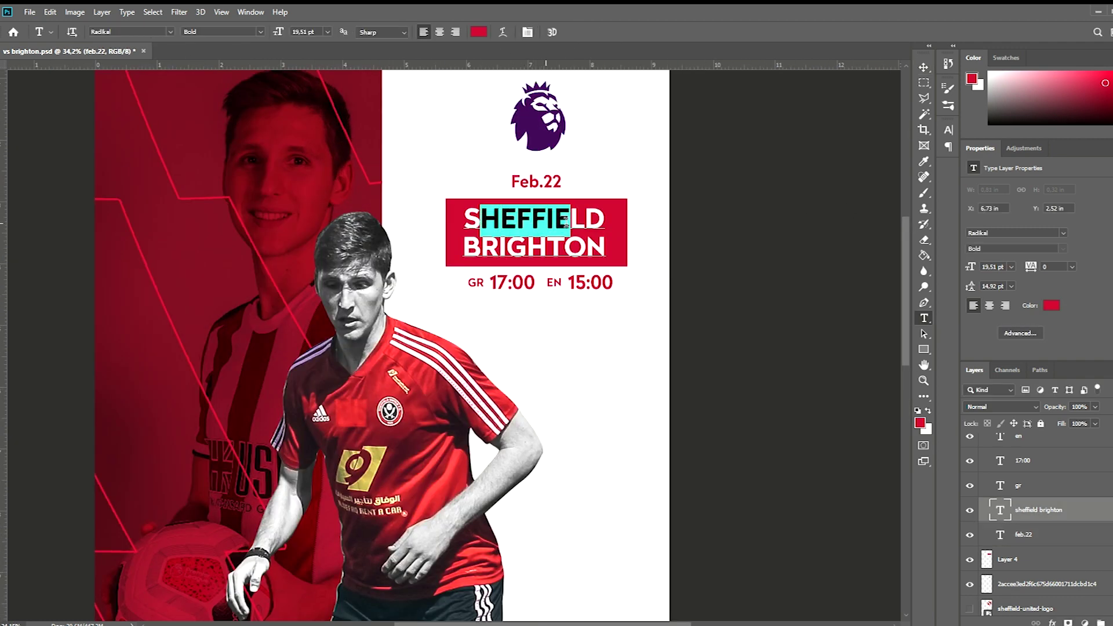
drag(492, 219, 591, 220)
key(ctrl+shift+k)
Resize the red box to fit the retitled text.
click(572, 32)
scroll(626, 174, down, 2)
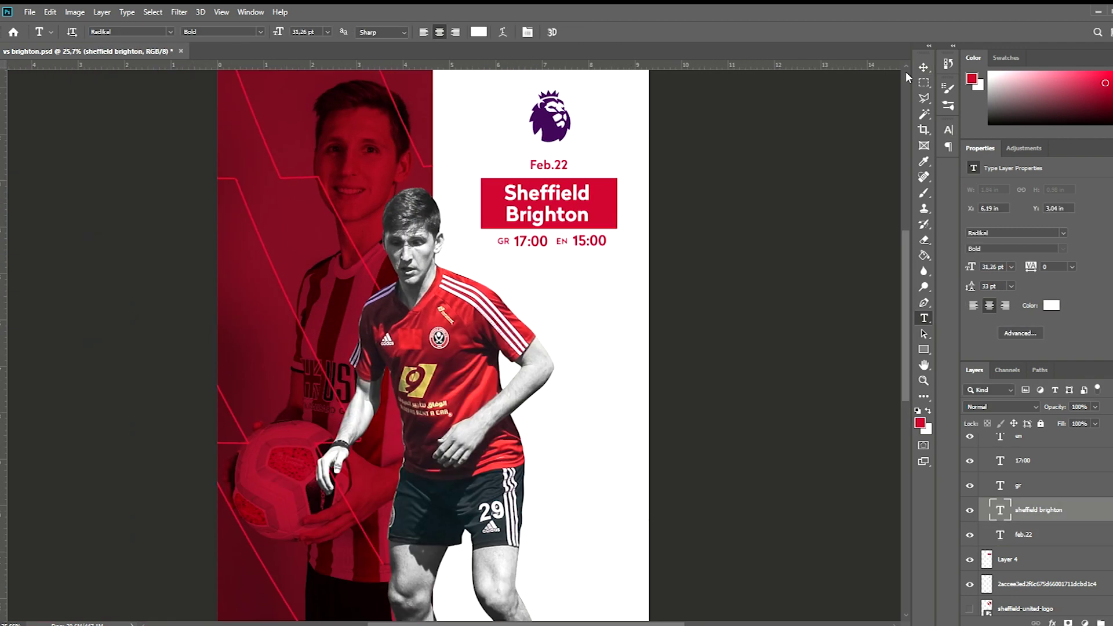
scroll(626, 174, up, 2)
ctrl+click(557, 234)
key(ctrl+t)
scroll(597, 178, down, 3)
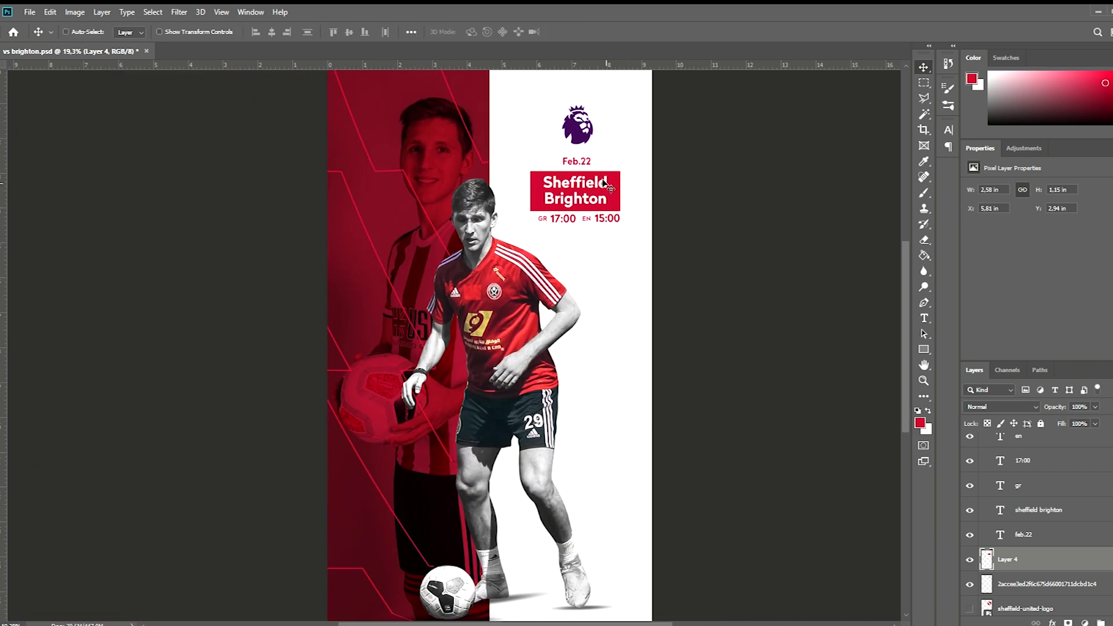
key(Return)
Fine-tune the red box size once more behind the title text.
ctrl+click(593, 200)
scroll(592, 200, up, 2)
scroll(592, 200, down, 3)
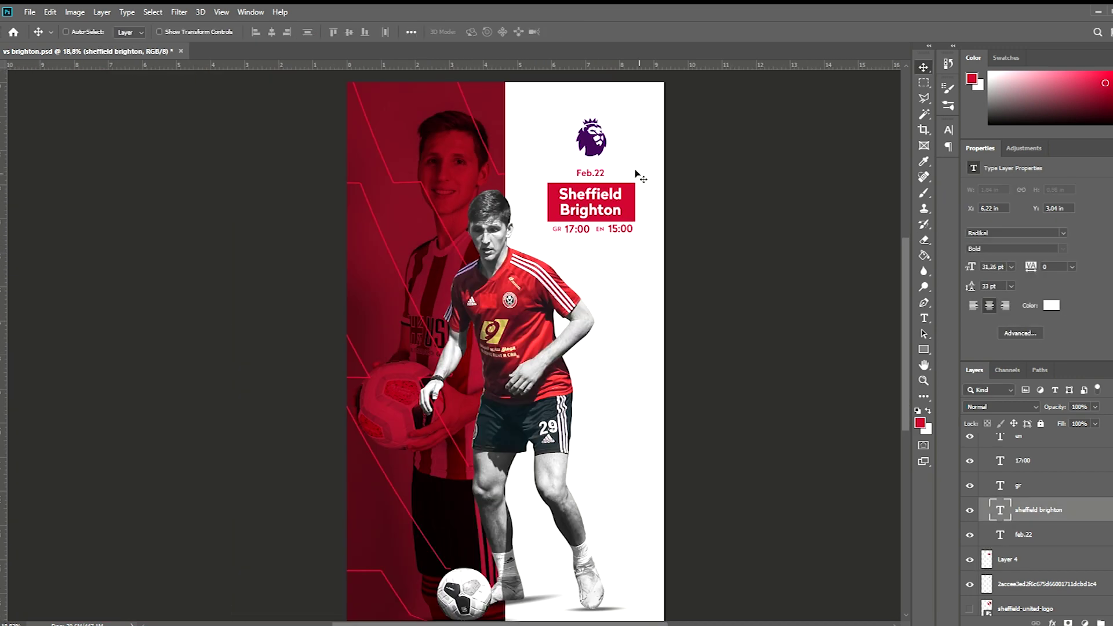
scroll(557, 191, up, 1)
ctrl+click(543, 188)
key(ctrl+t)
scroll(542, 181, up, 2)
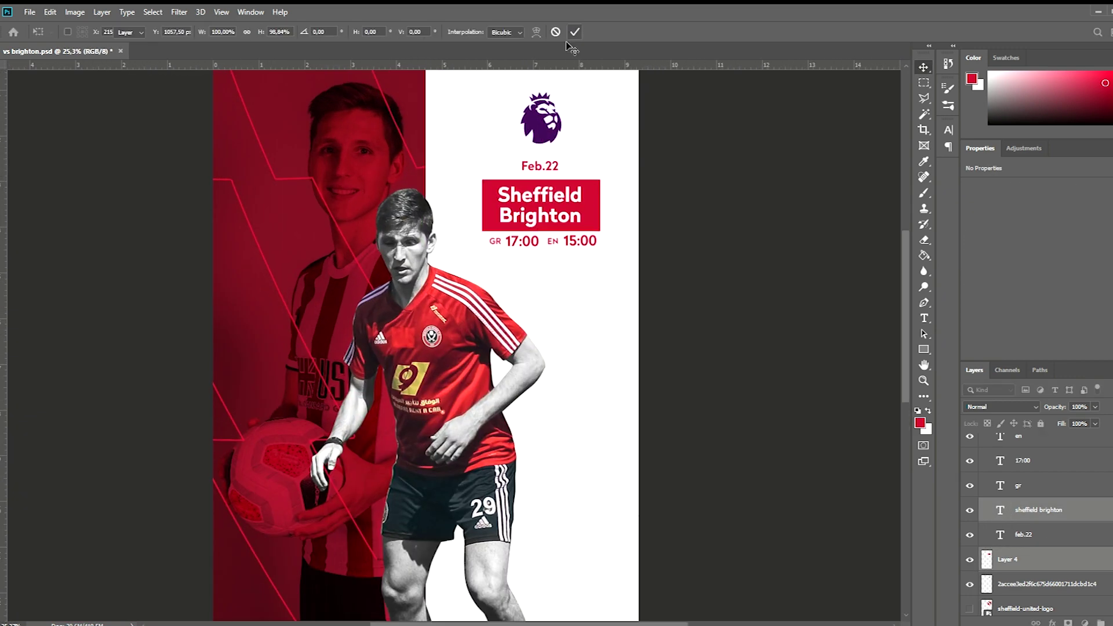
key(Return)
Group the kick-off time layers and nudge them up slightly.
ctrl+click(521, 240)
ctrl+shift+click(580, 241)
key(ctrl+g)
key(ctrl+t)
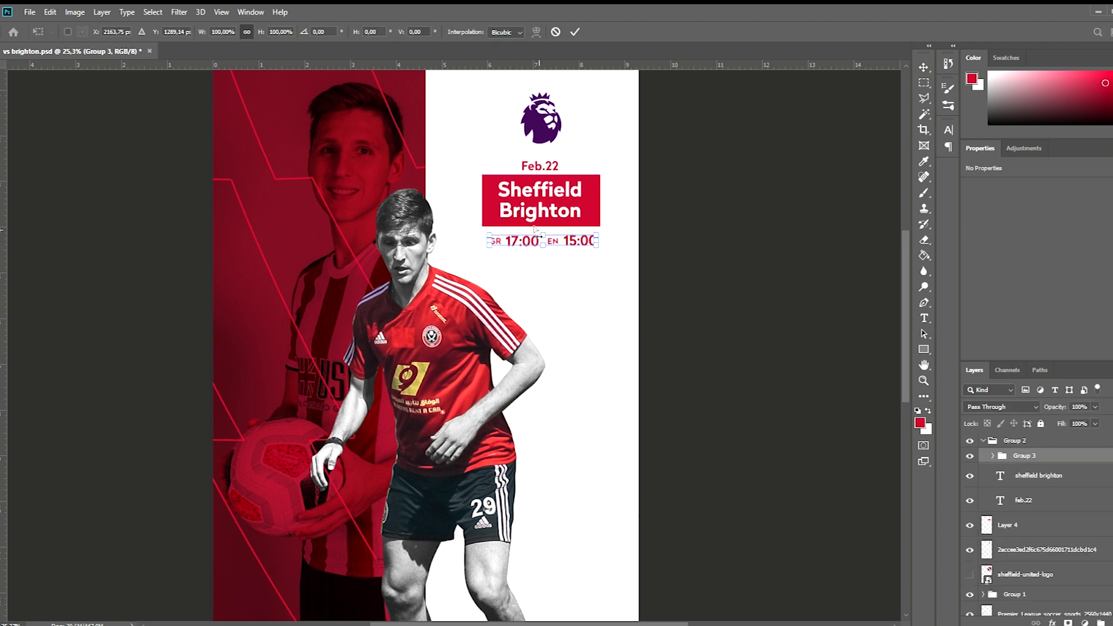
scroll(537, 231, up, 2)
key(Escape)
drag(577, 249, 577, 247)
key(alt+bracketleft)
key(alt+bracketleft)
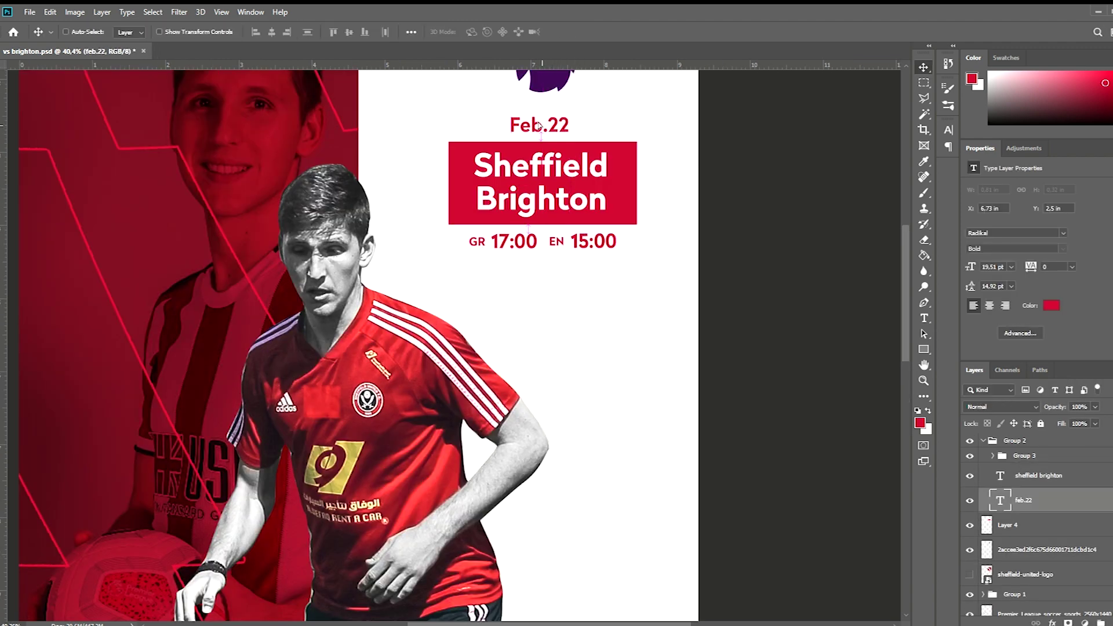
scroll(541, 125, down, 3)
Give the Premier League logo a black Color Overlay and group it.
click(1039, 549)
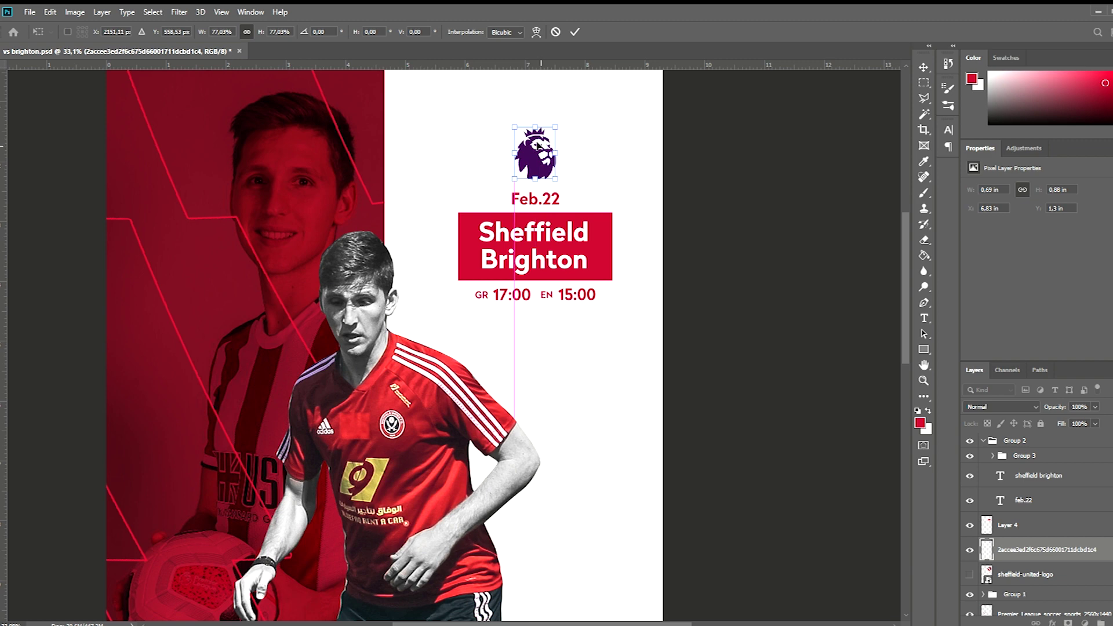
double_click(1039, 547)
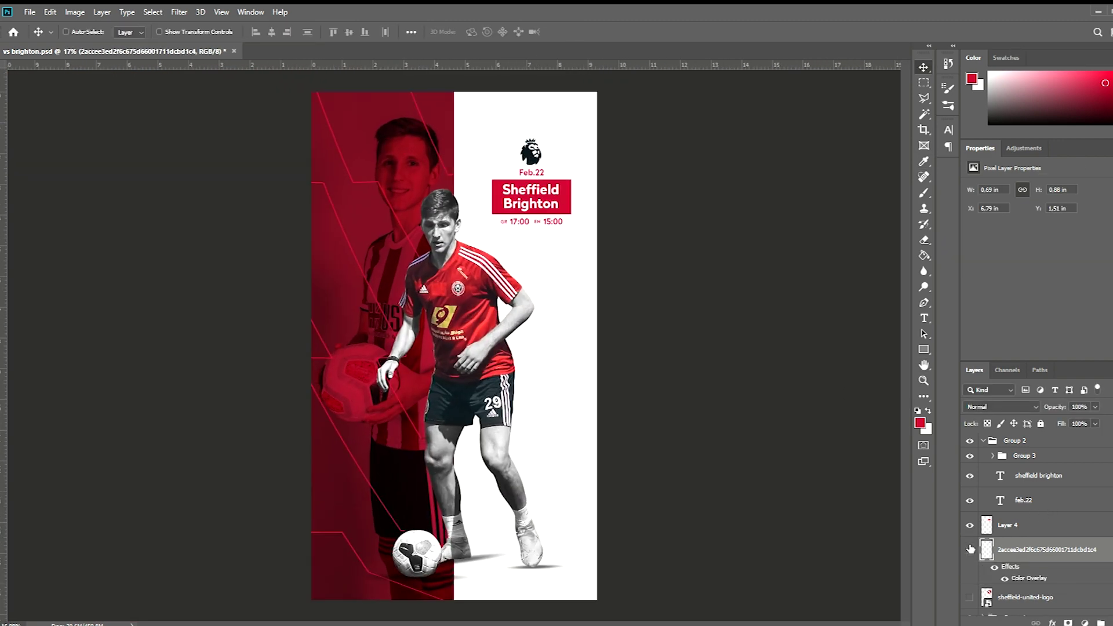
click(983, 441)
click(970, 441)
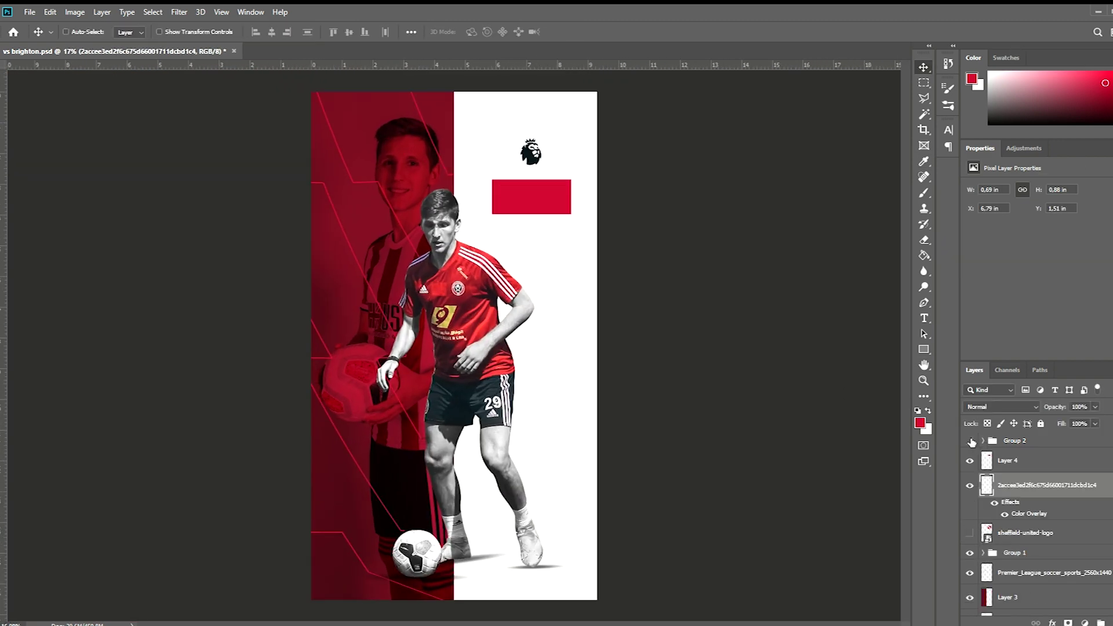
key(ctrl+g)
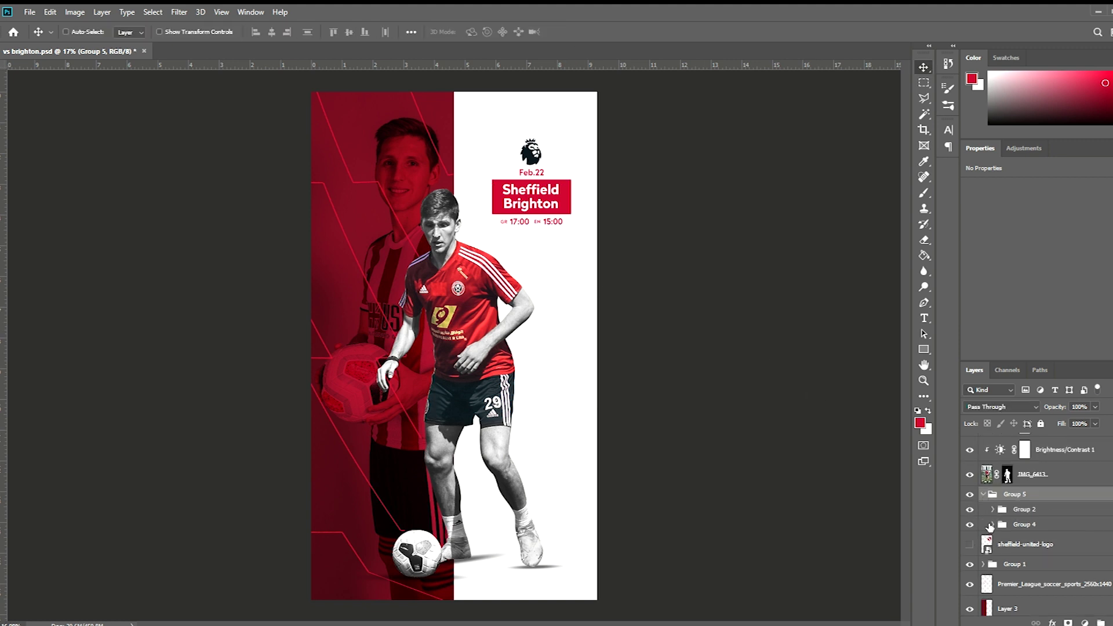
Arrange the logo inside Group 5 with the header layers and shift the block.
click(969, 521)
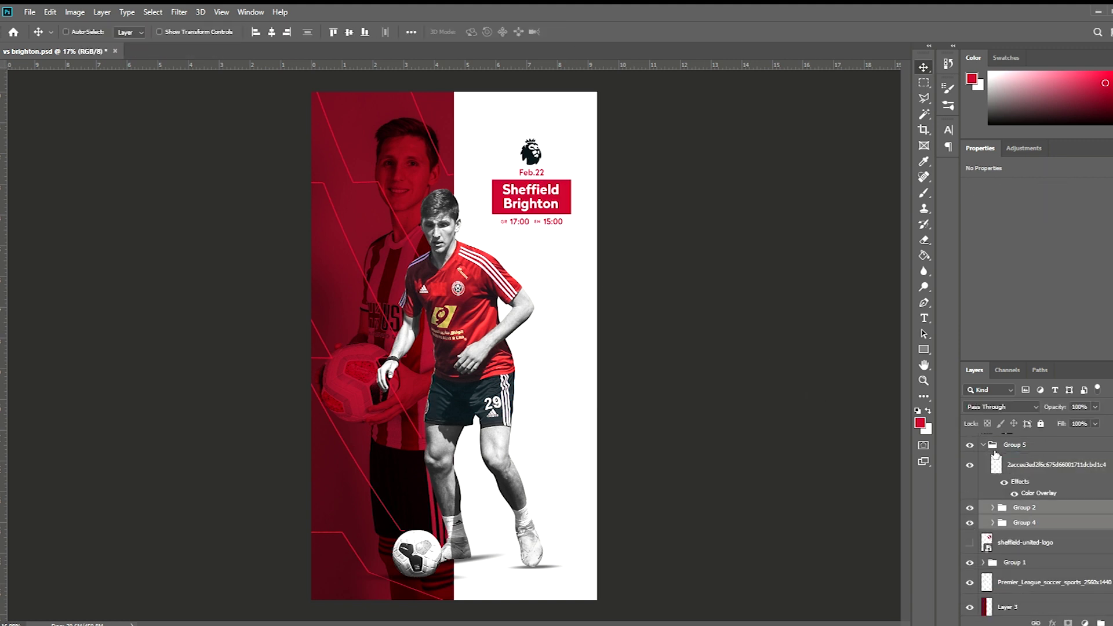
drag(988, 453, 988, 441)
scroll(583, 174, up, 2)
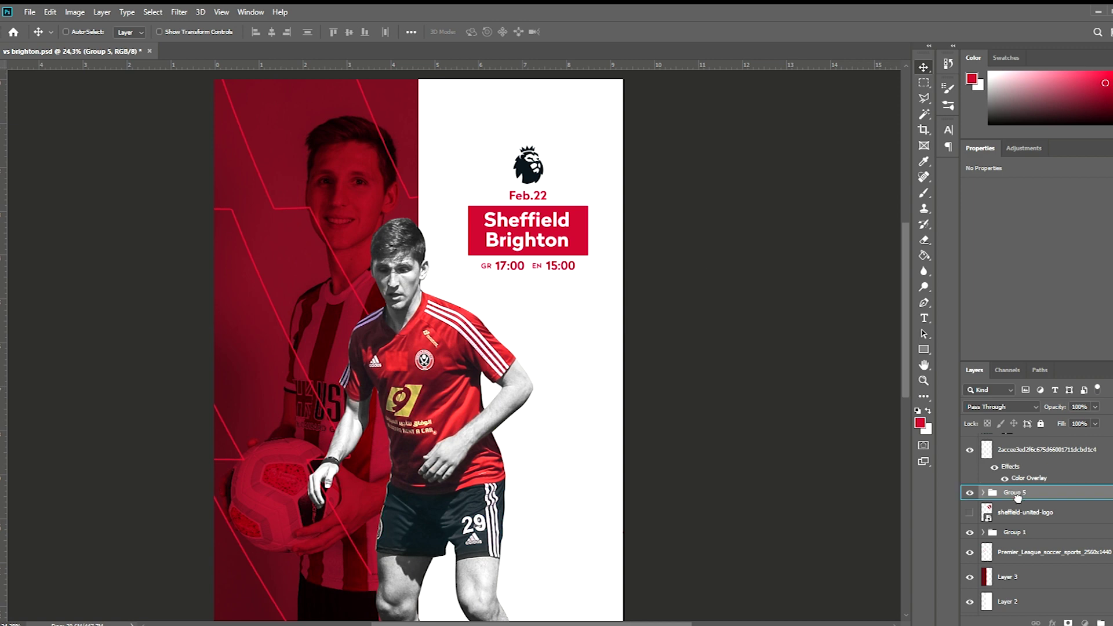
scroll(513, 209, down, 2)
drag(508, 200, 513, 208)
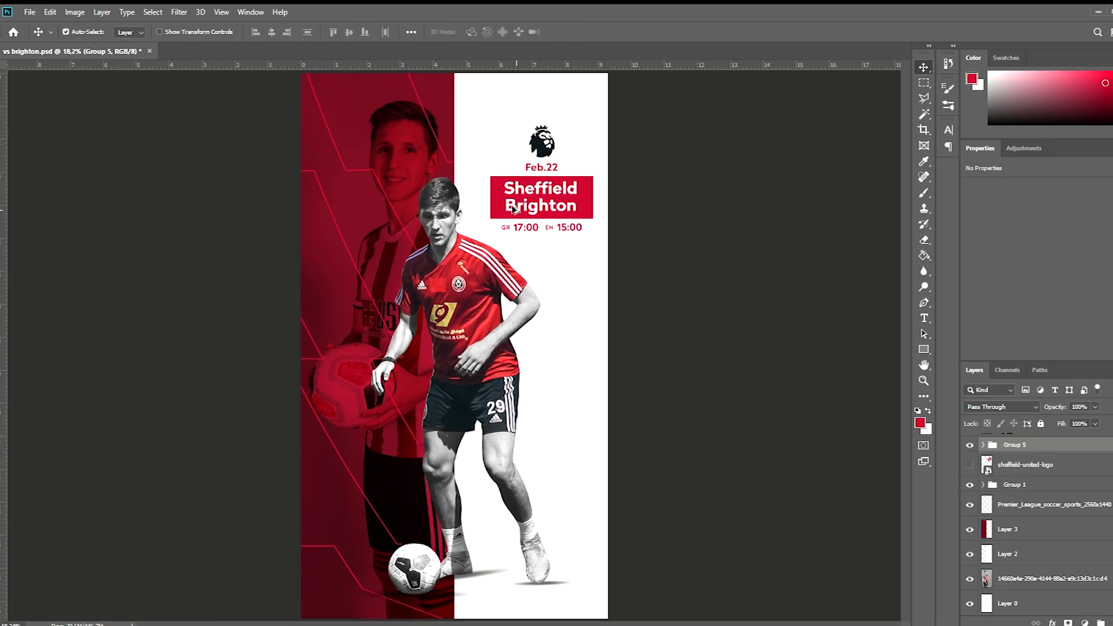
key(ctrl+minus)
Show the sheffield-united-logo crest layer and shrink it with Free Transform.
click(969, 465)
click(1025, 464)
key(ctrl+t)
drag(570, 318, 603, 363)
scroll(586, 404, up, 3)
scroll(585, 404, down, 3)
key(Return)
Sample a light grey colour for the crest's Color Overlay.
scroll(573, 419, up, 3)
key(b)
key(w)
scroll(574, 348, up, 2)
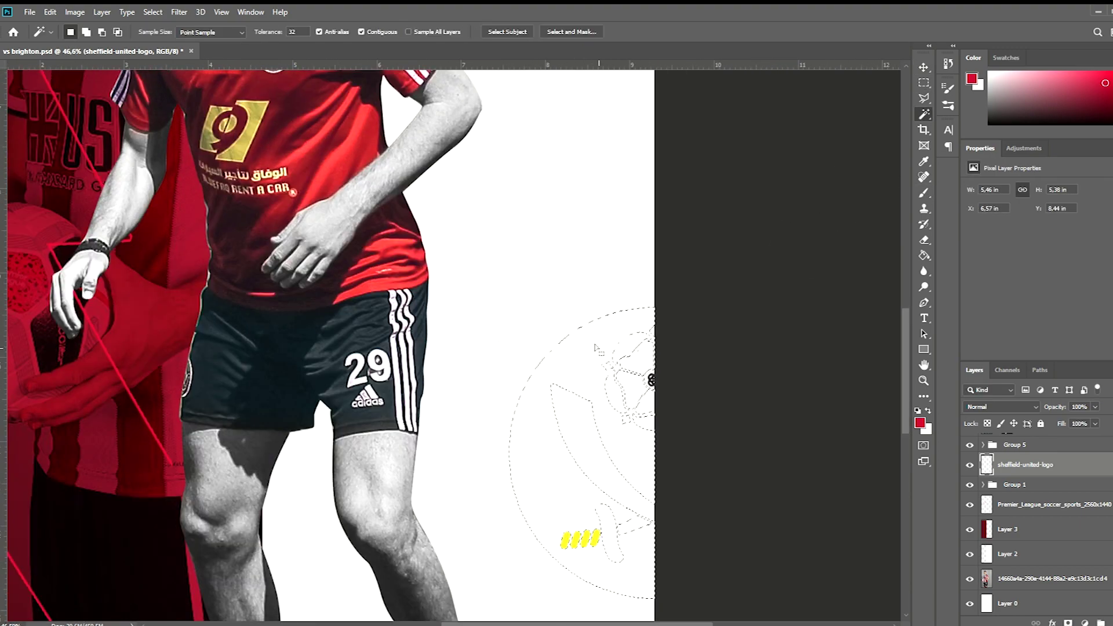
scroll(521, 348, up, 4)
scroll(513, 348, down, 3)
scroll(516, 497, down, 3)
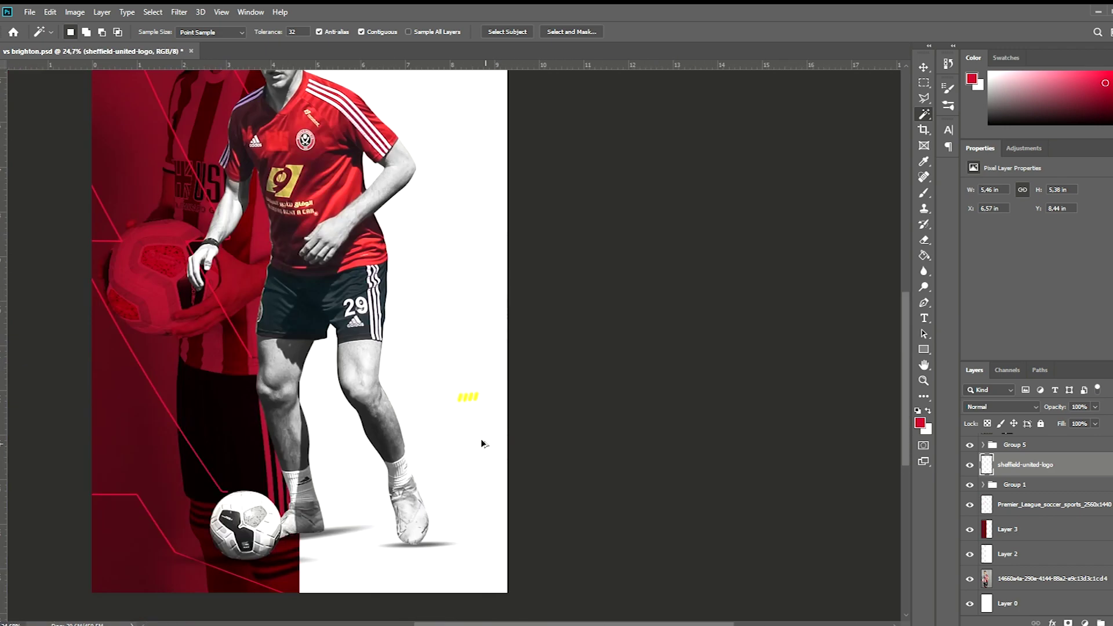
scroll(482, 442, down, 3)
key(h)
key(i)
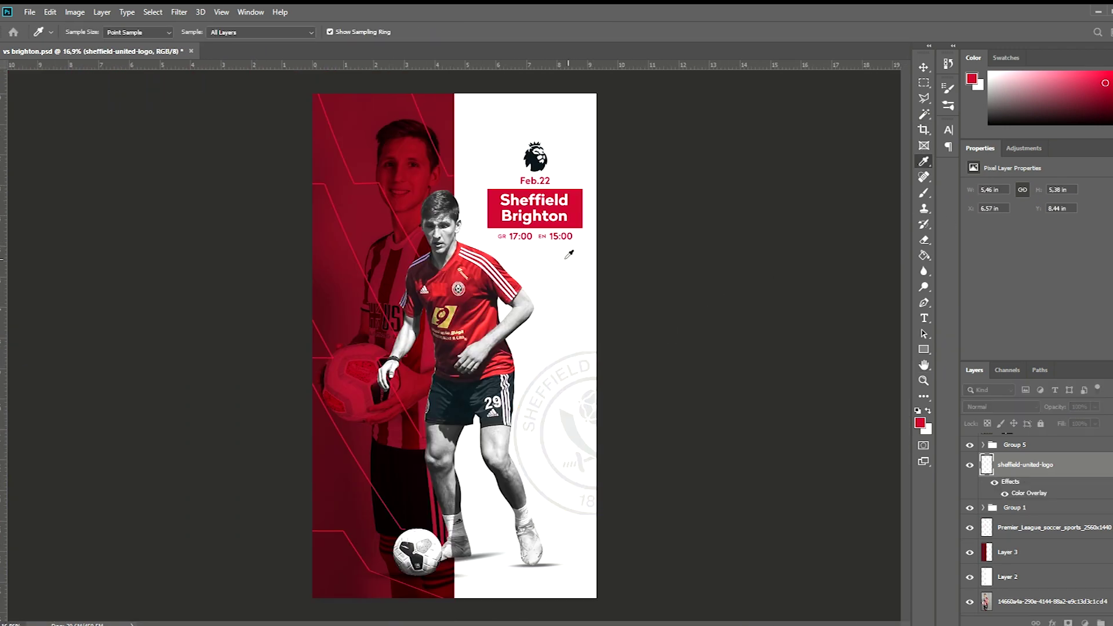
Move the crest further toward the poster's right edge.
key(v)
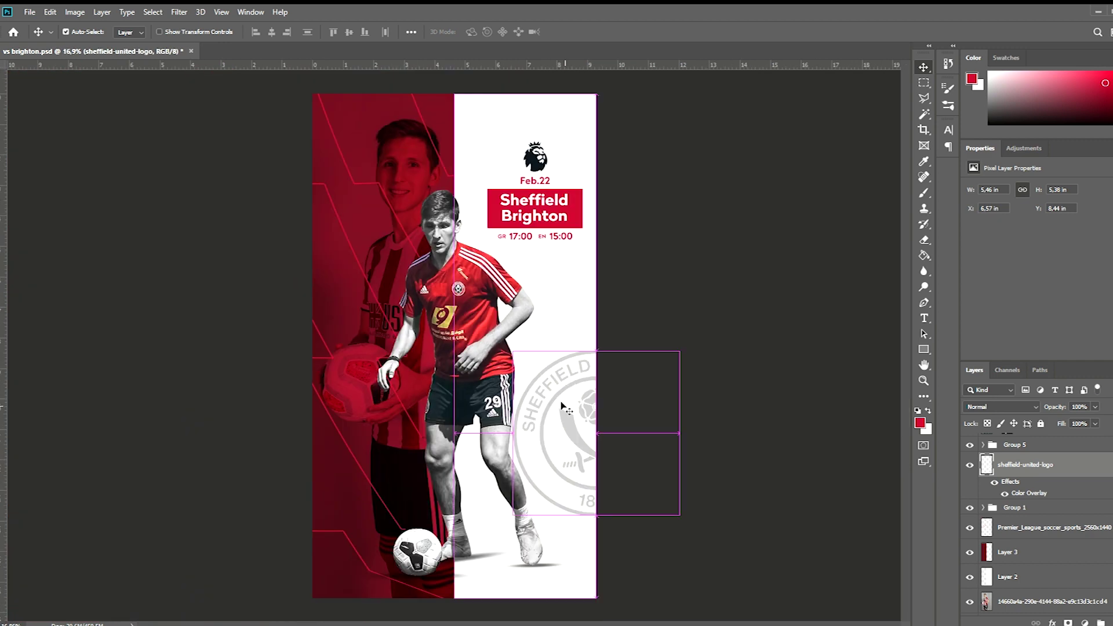
drag(560, 415, 567, 415)
scroll(567, 415, up, 5)
scroll(548, 272, up, 5)
Draw a Pen path along the crest's ring and convert it to a selection.
key(p)
drag(389, 282, 431, 255)
drag(658, 245, 882, 236)
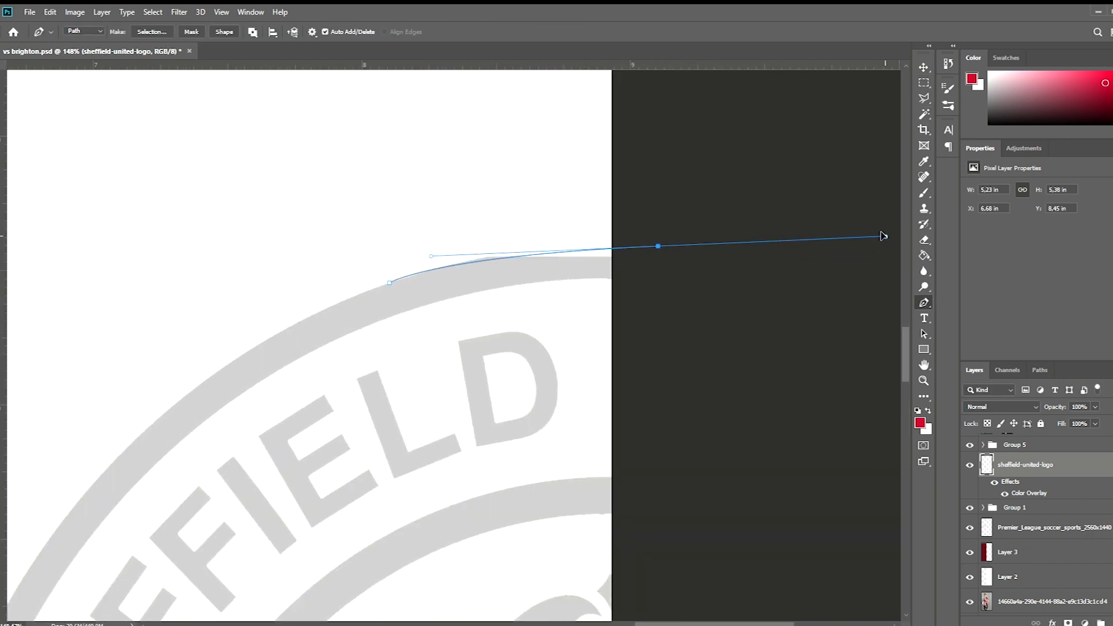
drag(895, 319, 850, 326)
key(ctrl+Return)
Fill the ring selection with the crest's sampled grey to patch it.
key(m)
key(i)
click(520, 255)
key(alt+BackSpace)
key(ctrl+d)
key(b)
key(ctrl+plus)
scroll(353, 301, down, 5)
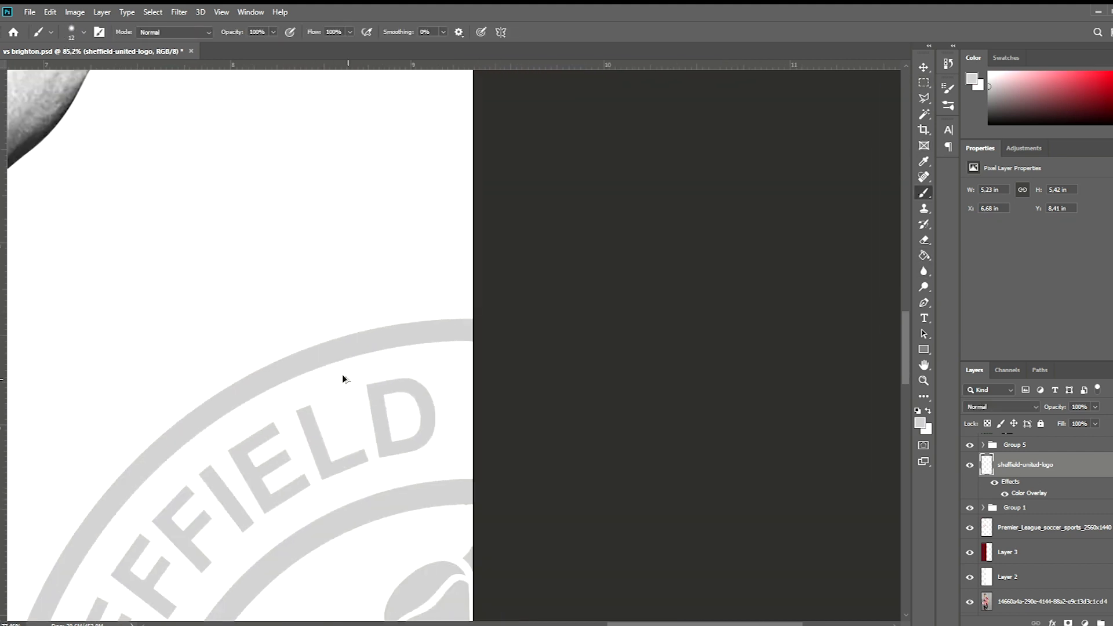
scroll(342, 374, up, 2)
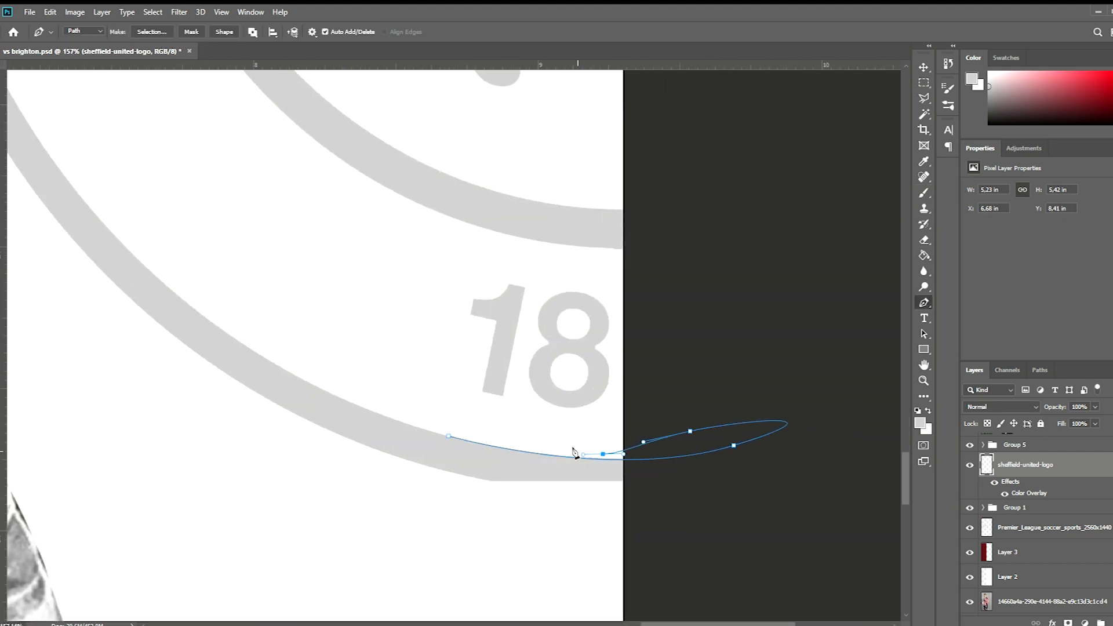
scroll(606, 447, up, 3)
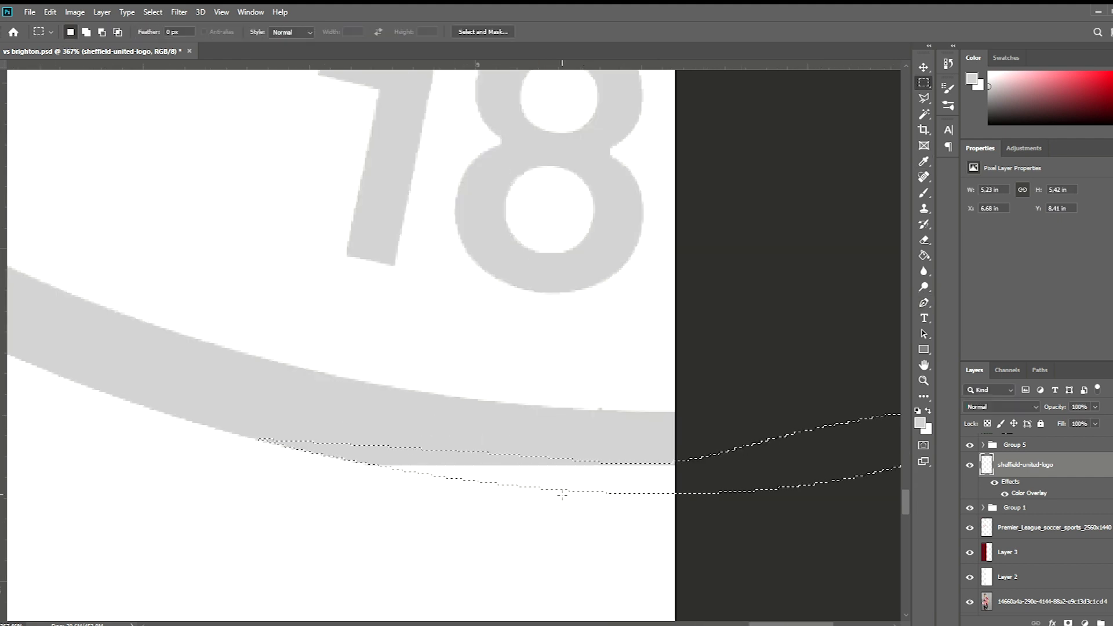
Clear the selection and nudge the header block slightly left.
key(b)
key(ctrl+d)
scroll(566, 480, down, 2)
scroll(606, 471, down, 10)
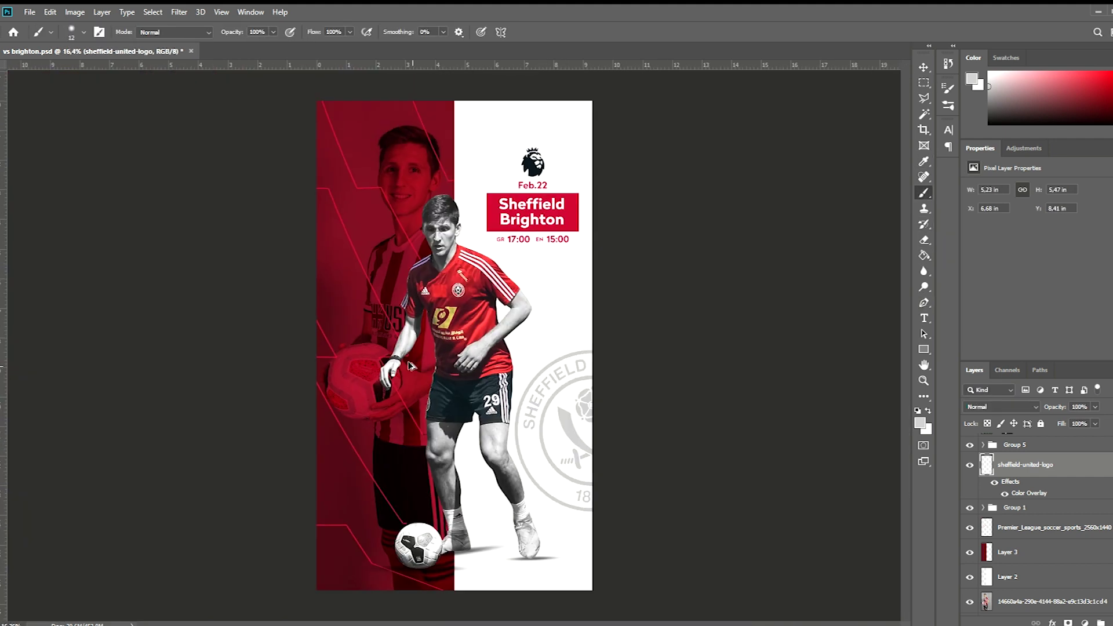
click(1015, 445)
drag(524, 208, 510, 208)
scroll(508, 192, down, 2)
scroll(481, 234, up, 1)
Fit the poster in view and reselect the crest and player photo layers.
key(ctrl+0)
ctrl+click(551, 417)
key(h)
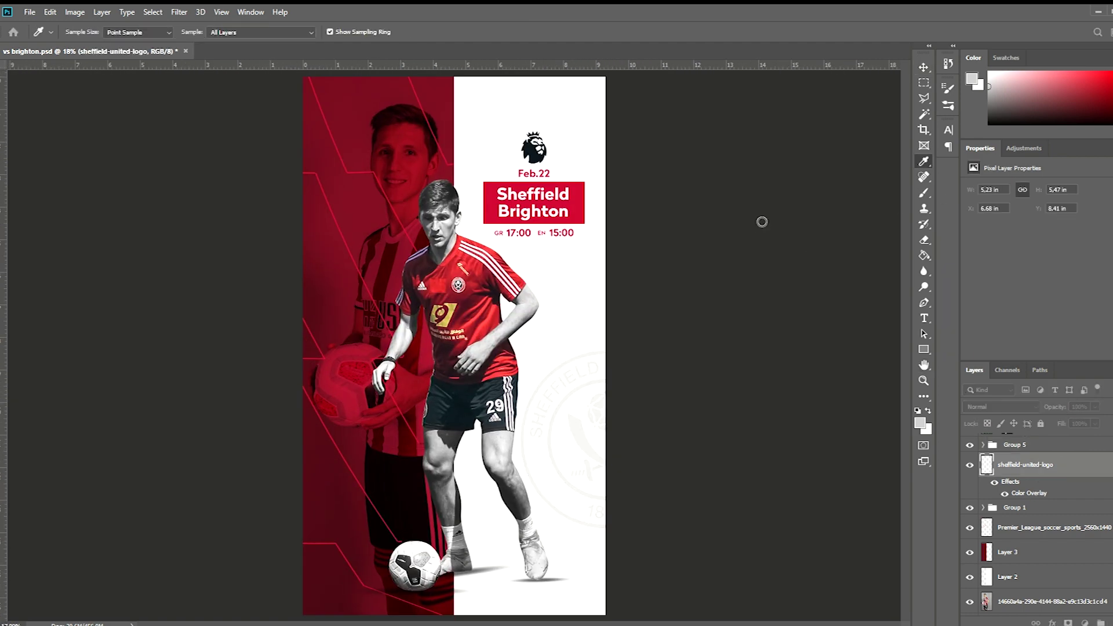
key(v)
click(515, 313)
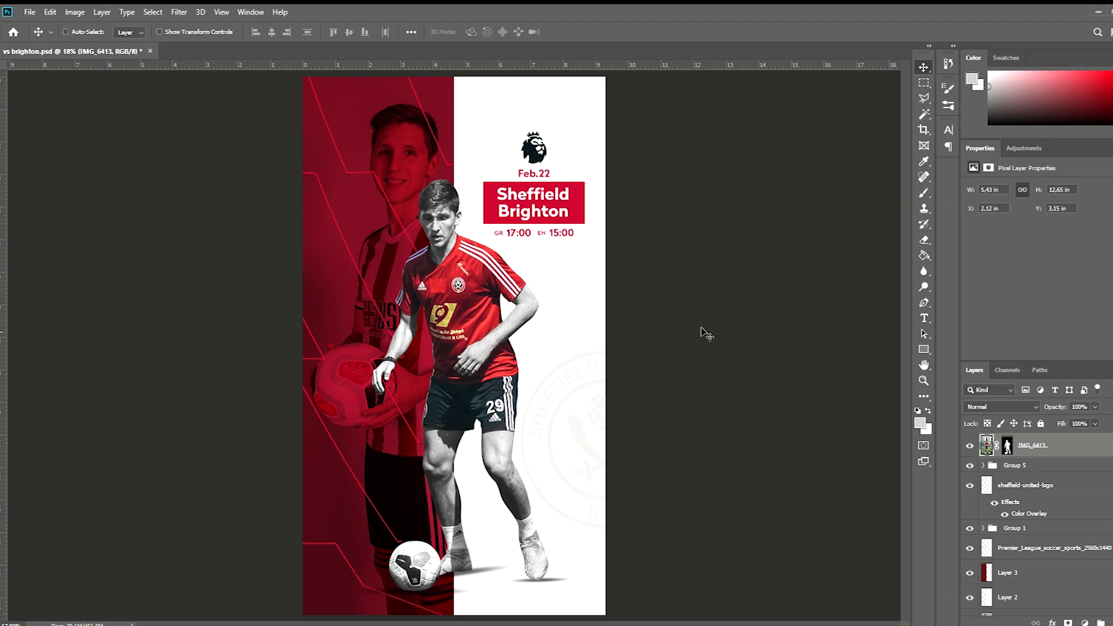
Select the layer under the title box, then the Sheffield crest watermark.
scroll(563, 209, up, 5)
click(578, 194)
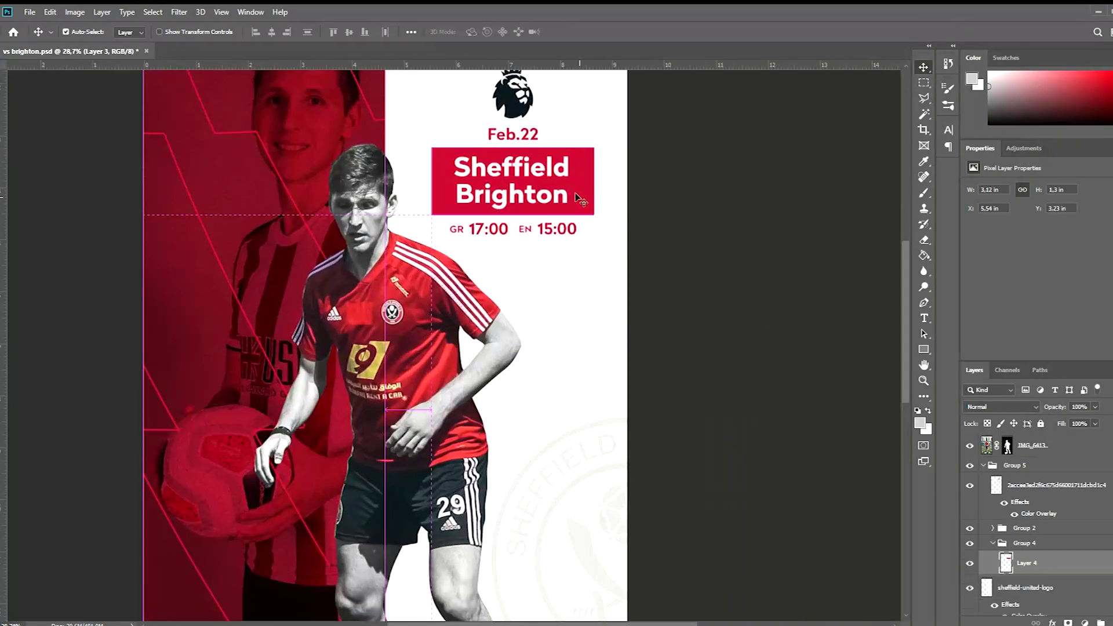
scroll(557, 348, down, 4)
scroll(521, 378, up, 1)
click(521, 378)
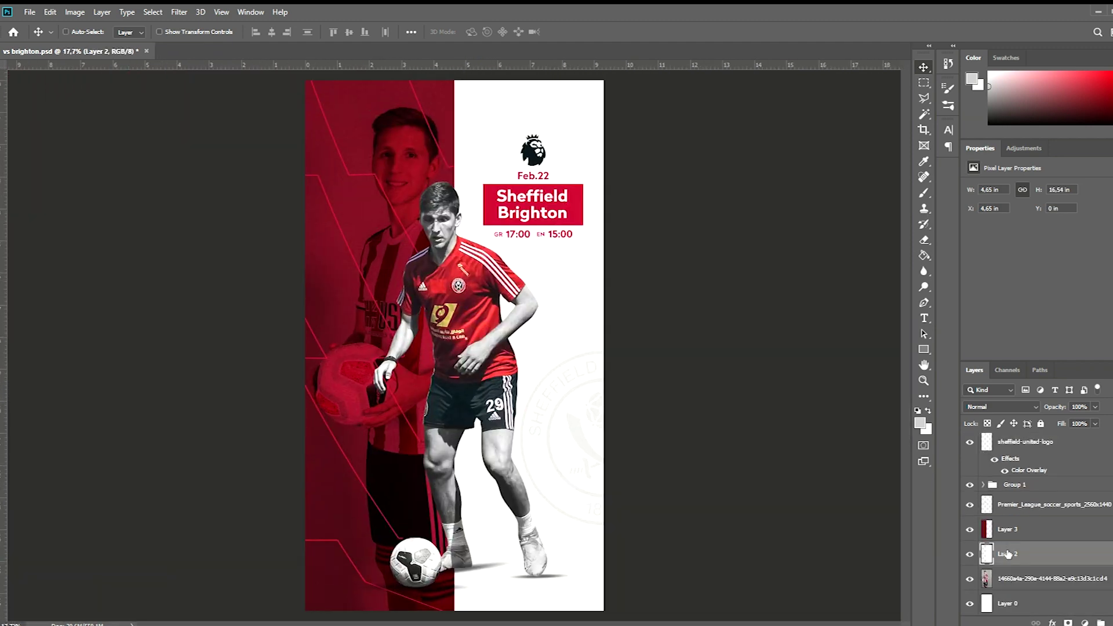
key(g)
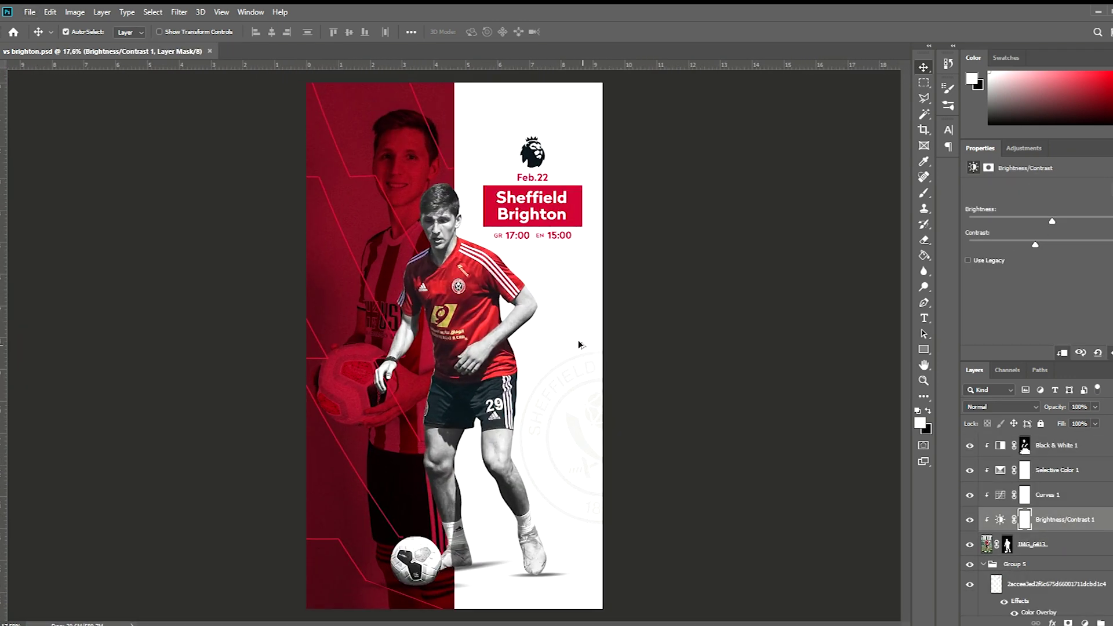
Enlarge the crest with Free Transform and move it below Layer 3.
click(573, 365)
key(ctrl+t)
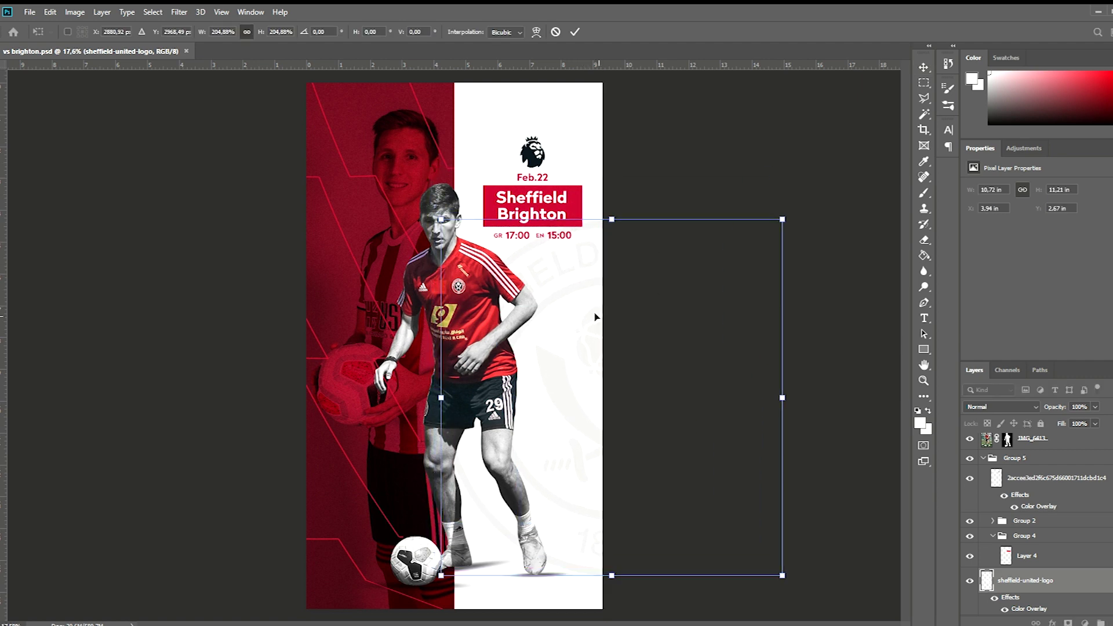
key(Return)
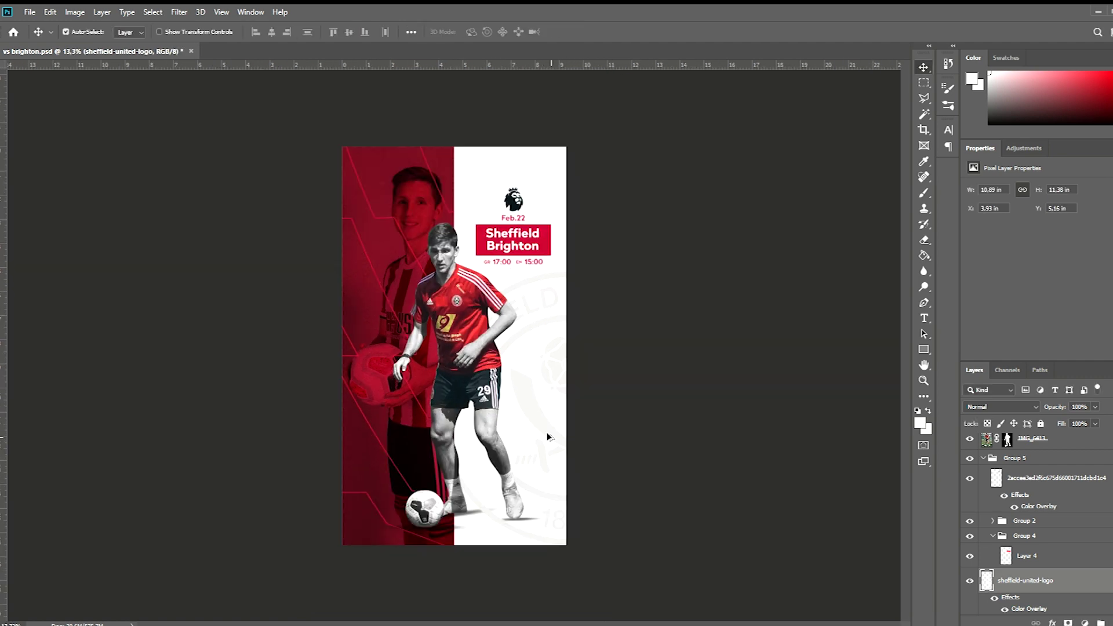
scroll(1051, 554, down, 1)
drag(1051, 553, 1051, 545)
Select the IMG_6413 player cut-out photo layer.
key(e)
scroll(461, 508, down, 2)
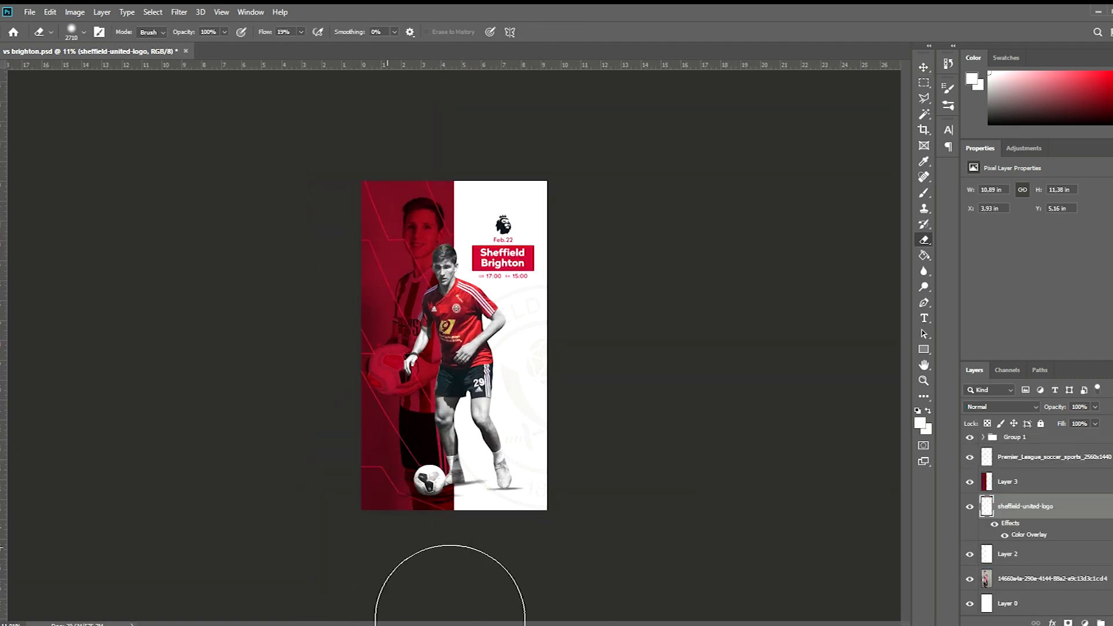
scroll(604, 257, up, 1)
key(v)
scroll(562, 280, up, 1)
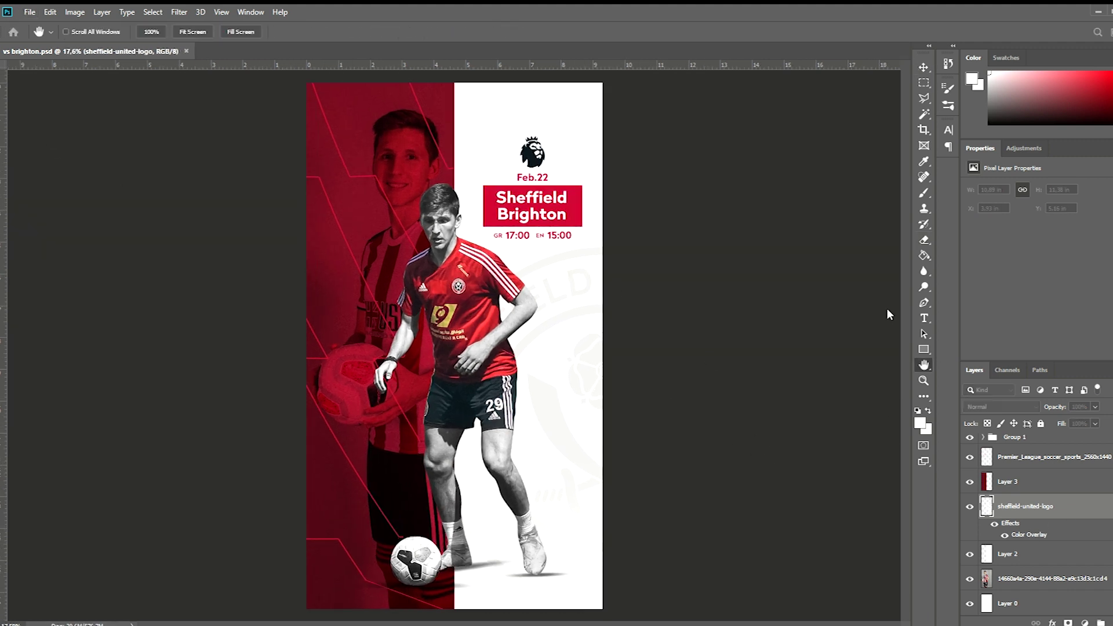
ctrl+click(532, 248)
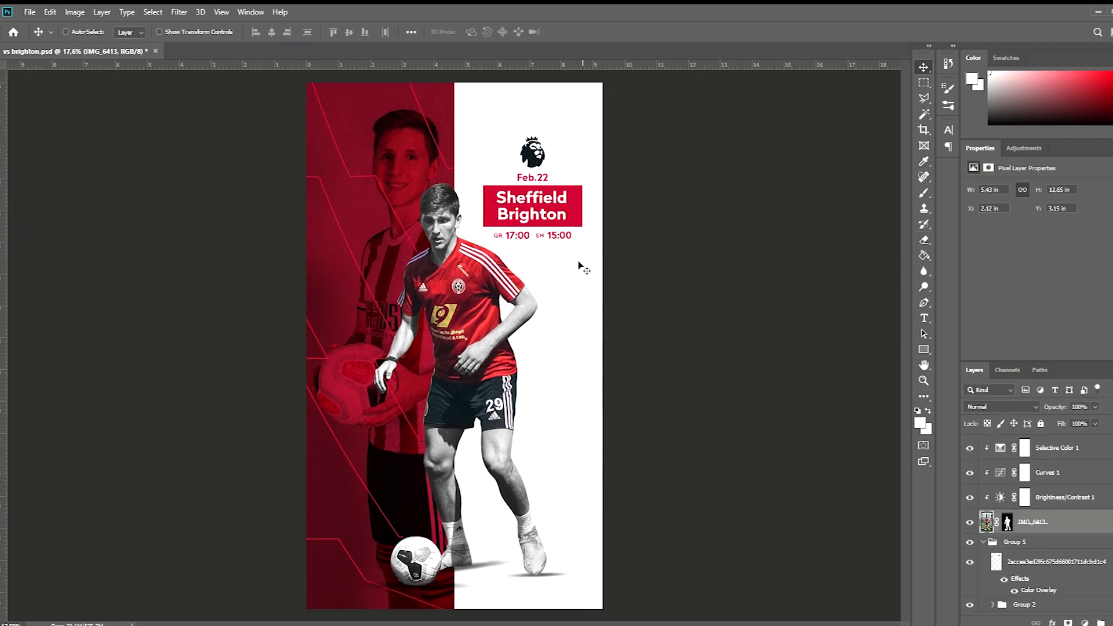